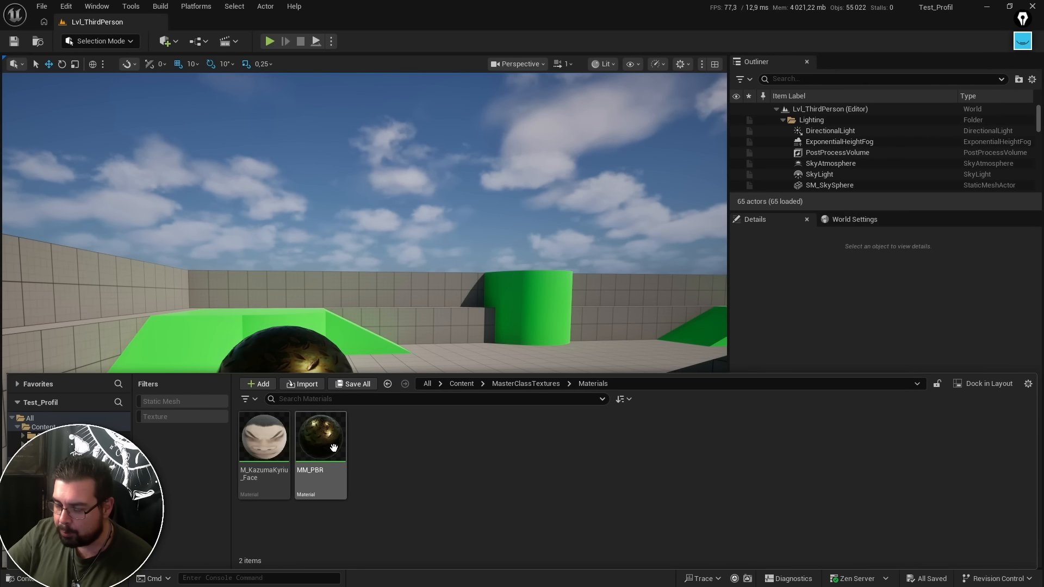
Open the MM_PBR material, examine its whole node graph, and close it.
left_click(320, 446)
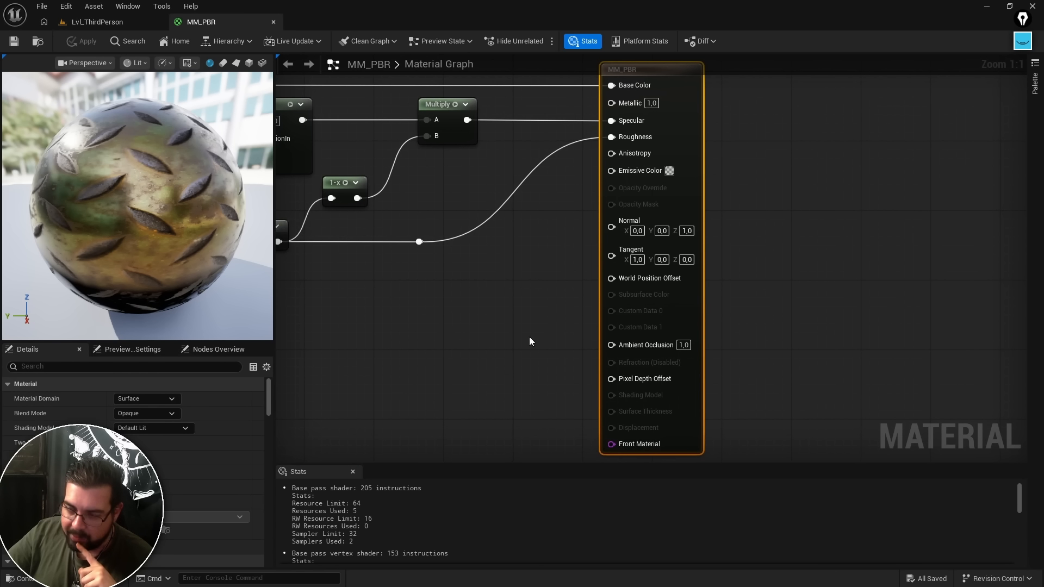
right_click_drag(467, 326, 633, 361)
scroll(544, 342, "down", 2)
scroll(622, 369, "down", 1)
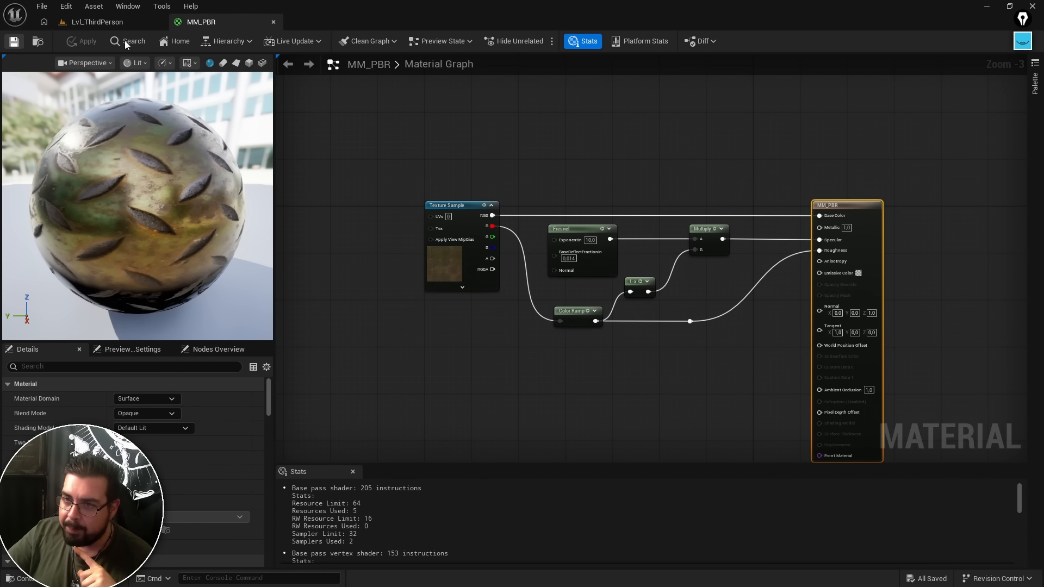
left_click(274, 24)
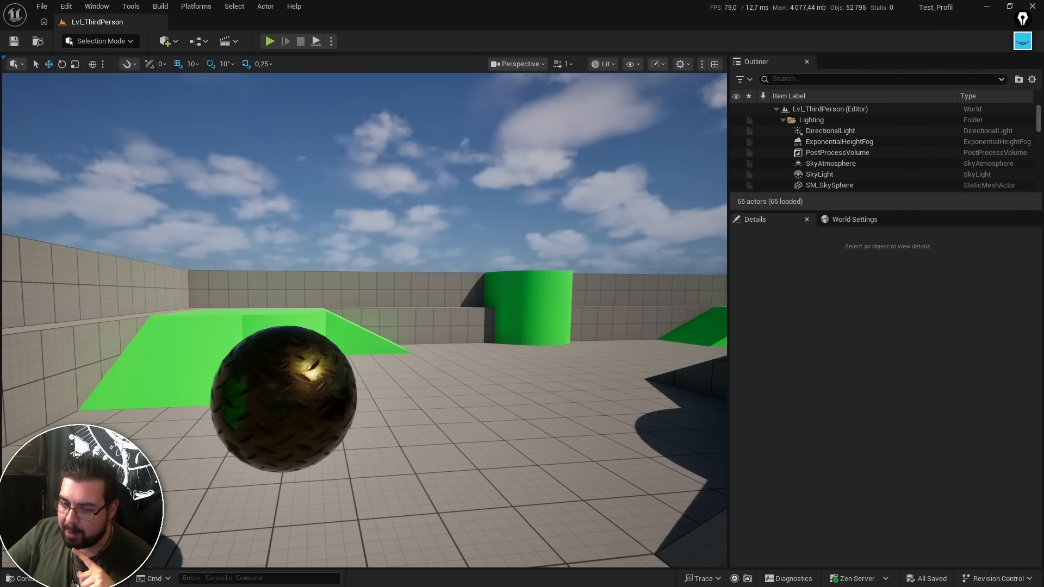
Create a new material named MM_PBRNoMetal in the Materials folder and open its material graph.
left_click(19, 578)
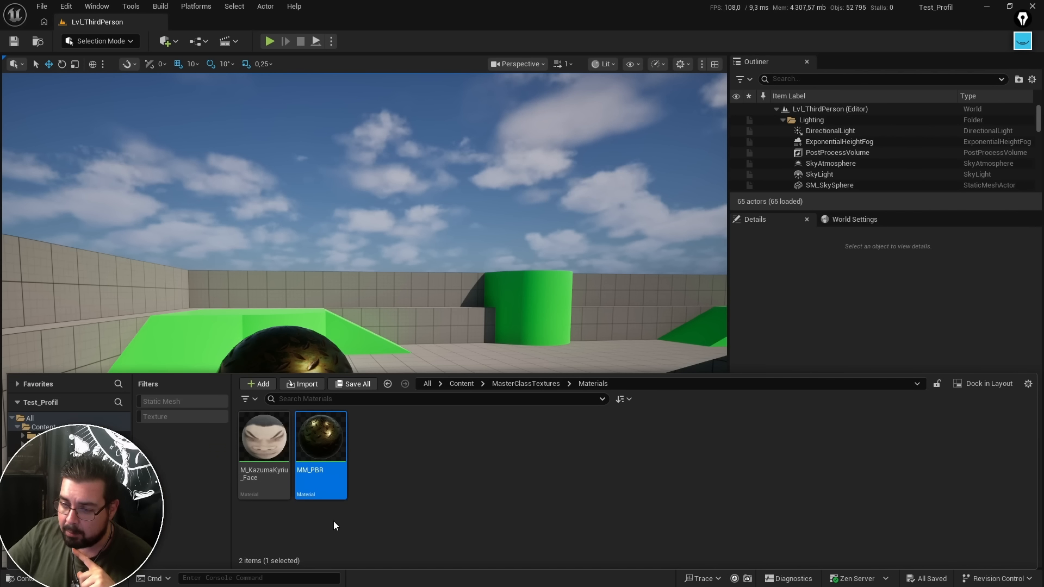
right_click(546, 488)
left_click(590, 199)
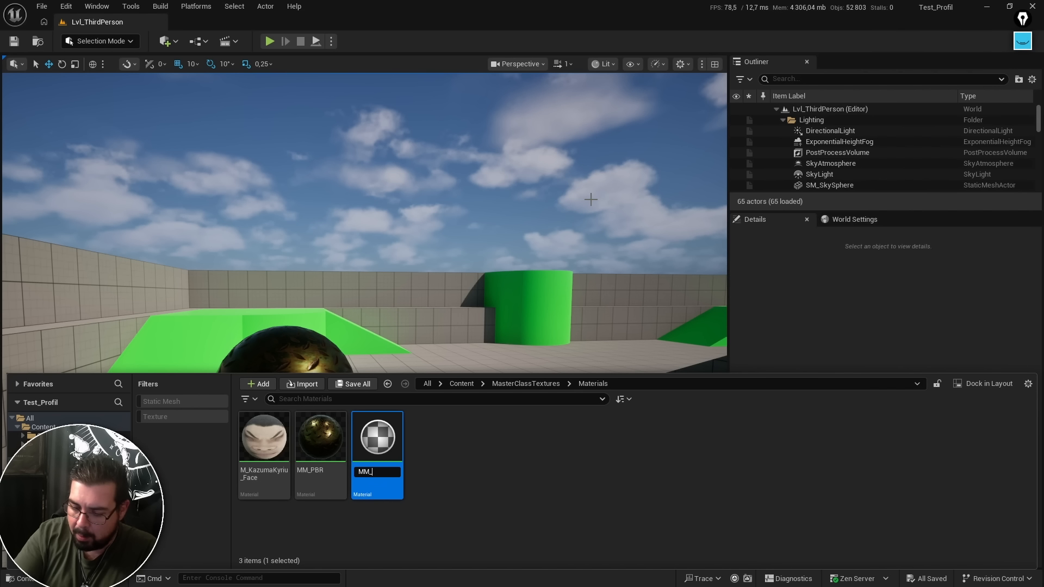
type("MM_PBR")
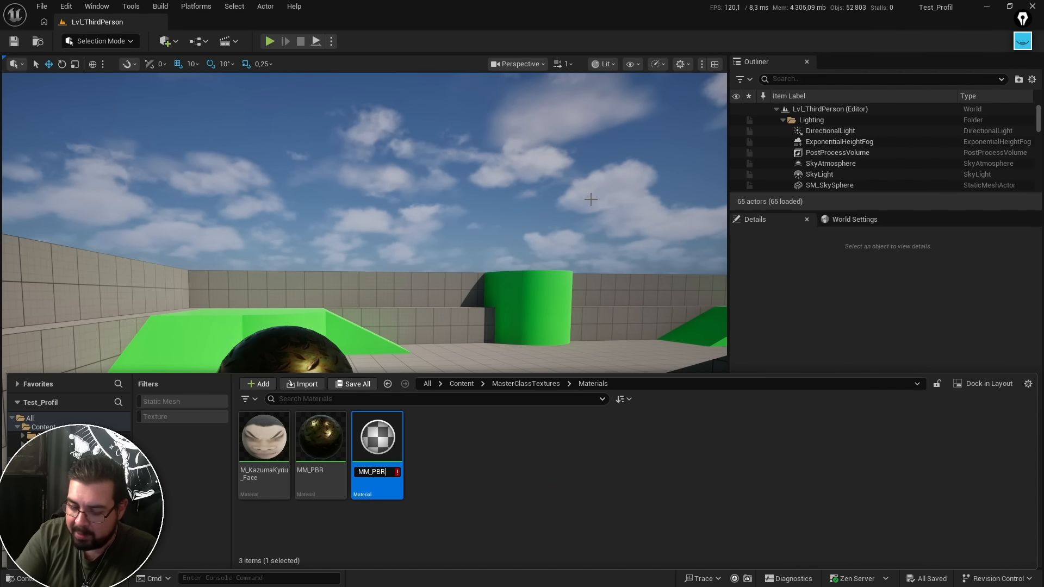
type("NoMetal")
key("Return")
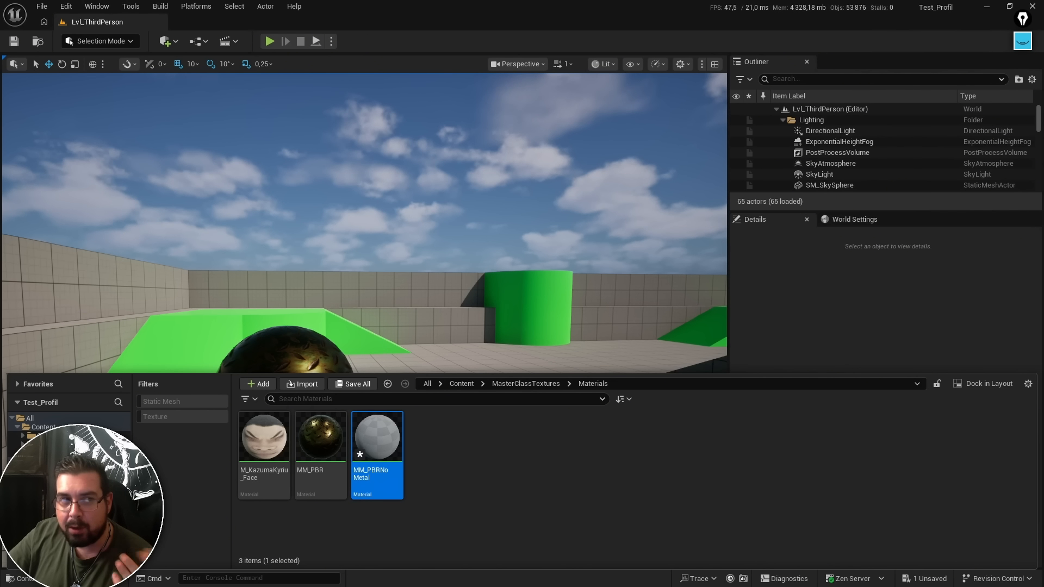
double_click(377, 440)
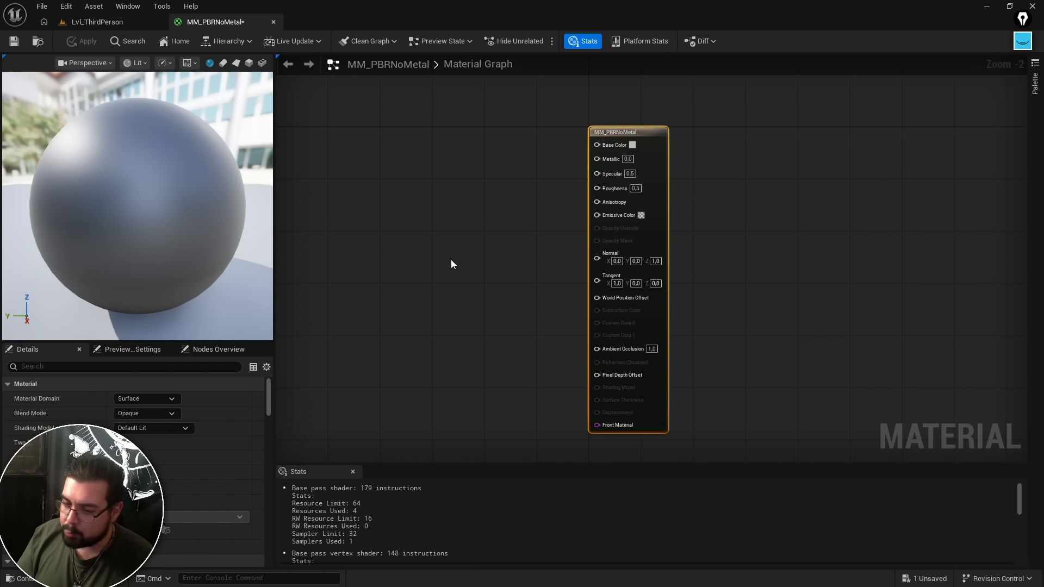
Import rock_wall_15_ao_1k.png and rock_wall_15_rough_1k.png from Textures Essai > Mur Pierre > 1K into the TexturesExemples folder.
left_click(40, 579)
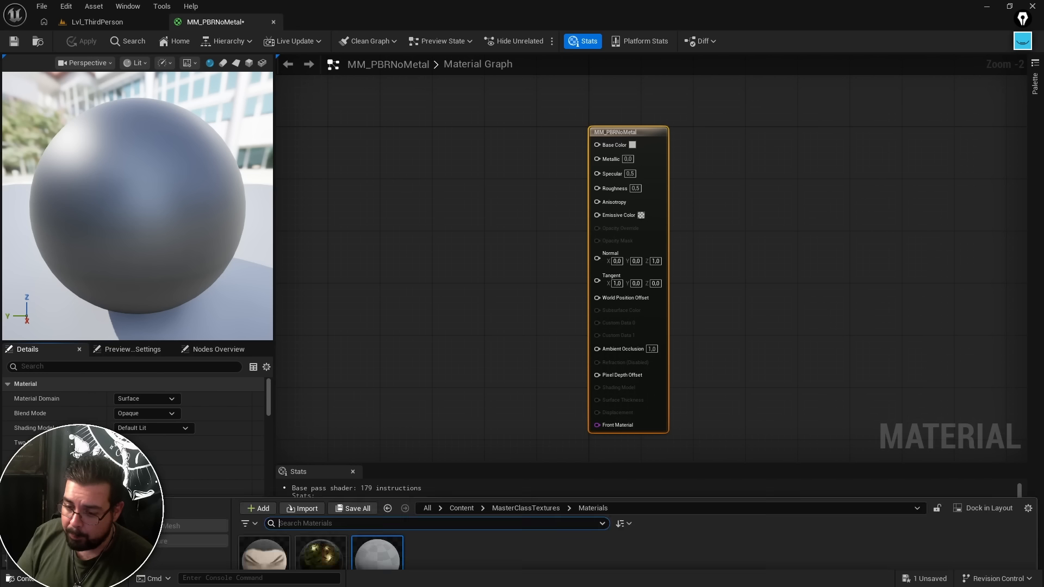
left_click(64, 479)
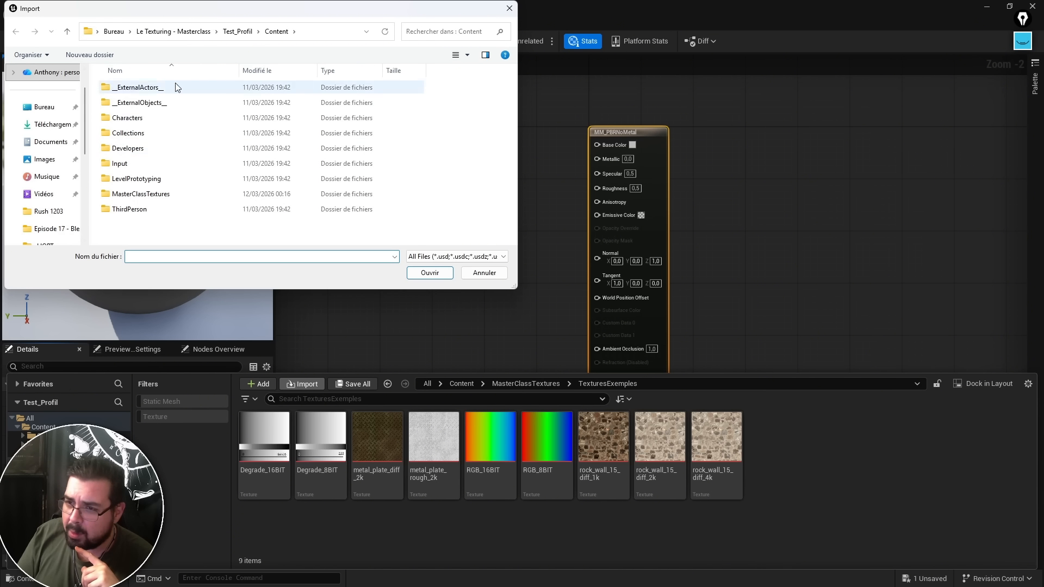
left_click(237, 32)
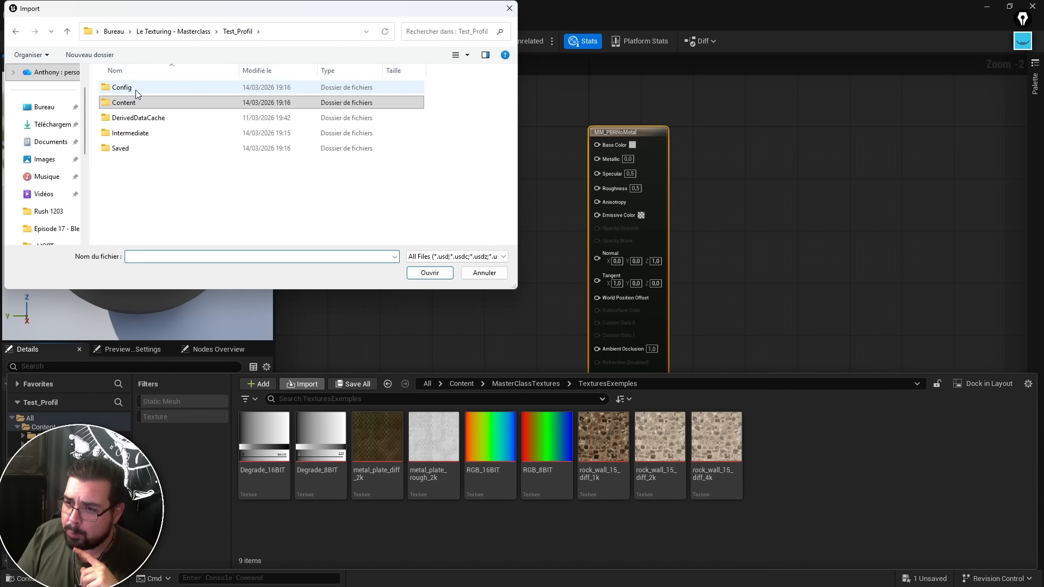
left_click(195, 31)
double_click(153, 164)
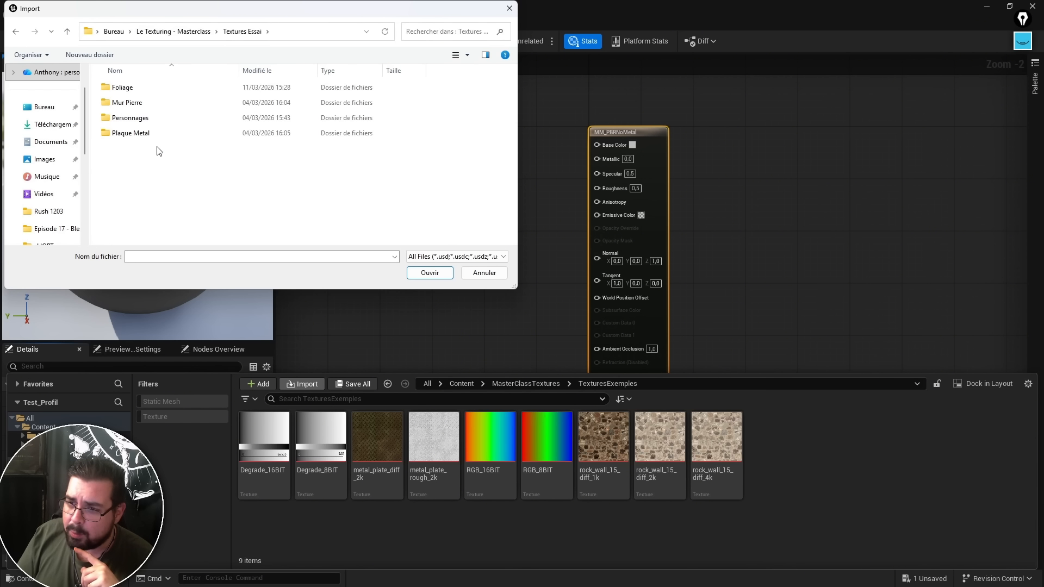
double_click(133, 103)
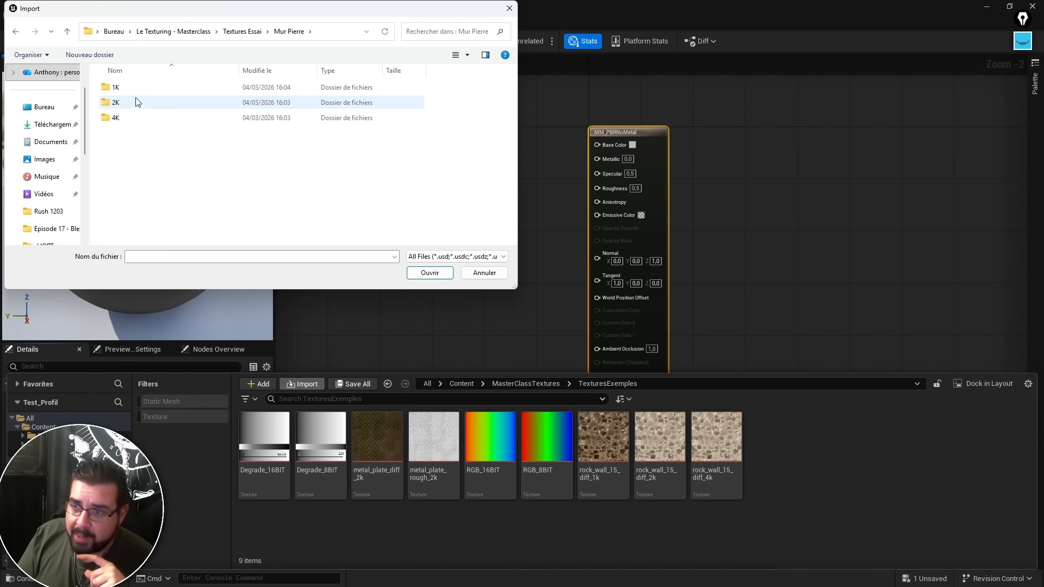
double_click(133, 88)
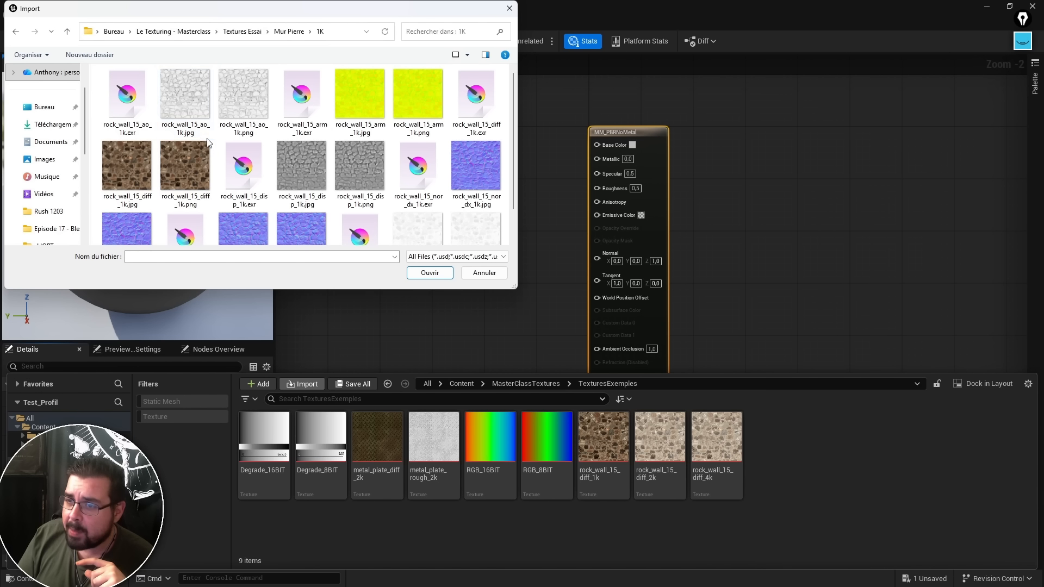
left_click(242, 99)
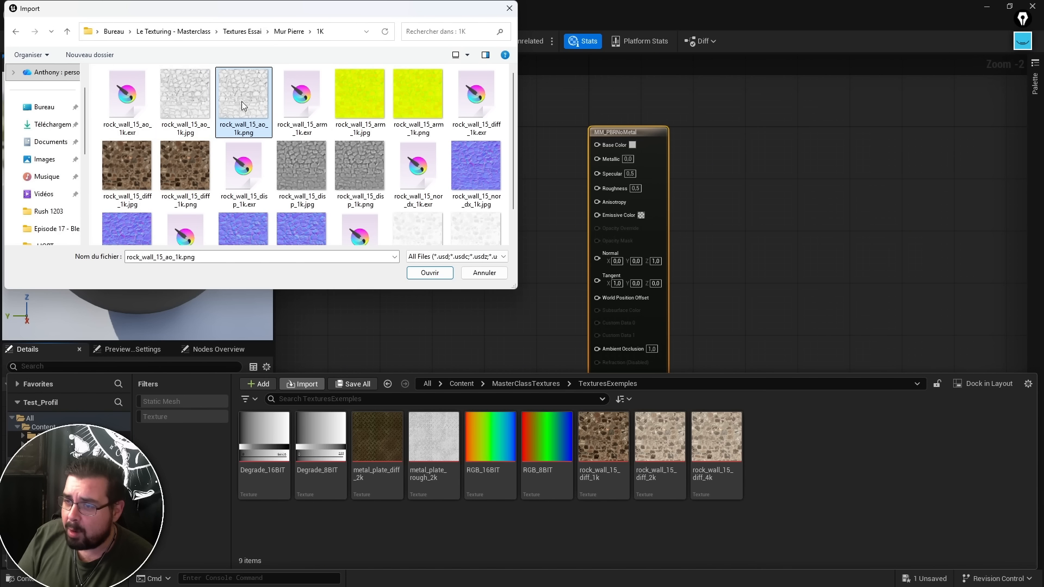
scroll(513, 143, "down", 2)
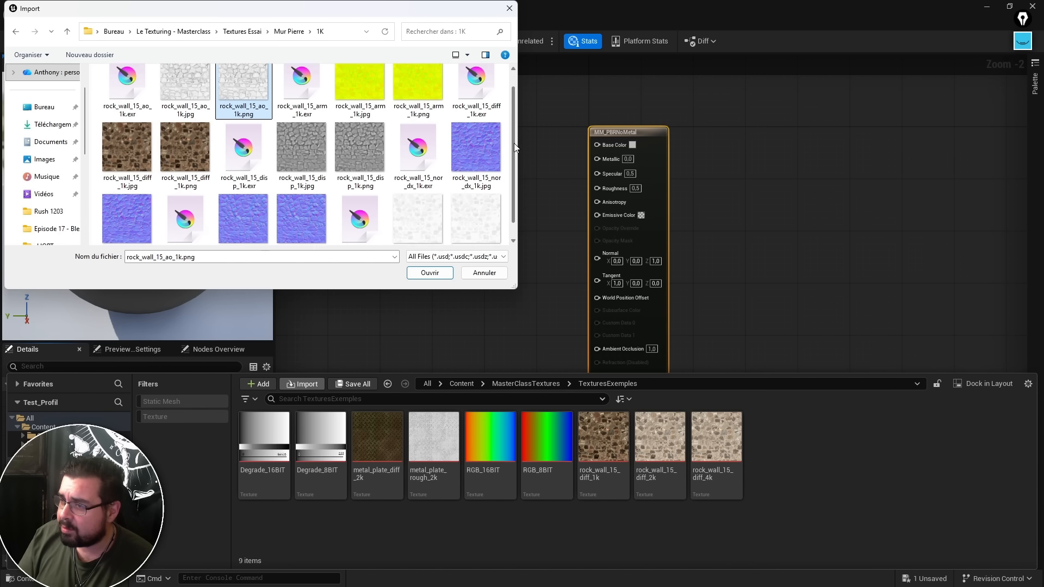
left_click(477, 217, "ctrl")
left_click(429, 272)
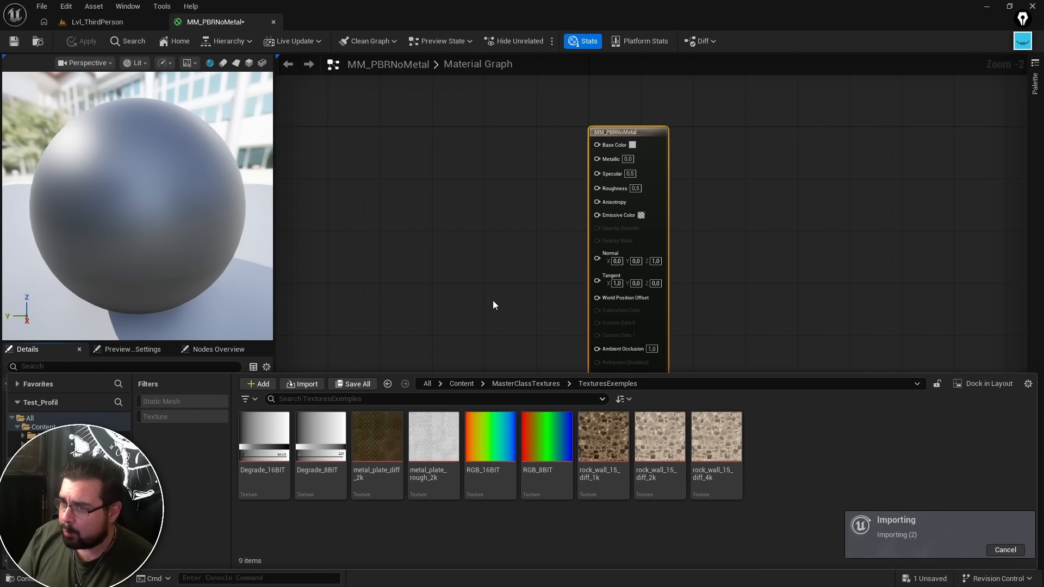
Open the rock_wall_15_ao_1k texture, set its compression to Grayscale (G8/16) from source R, and disable sRGB.
double_click(626, 451)
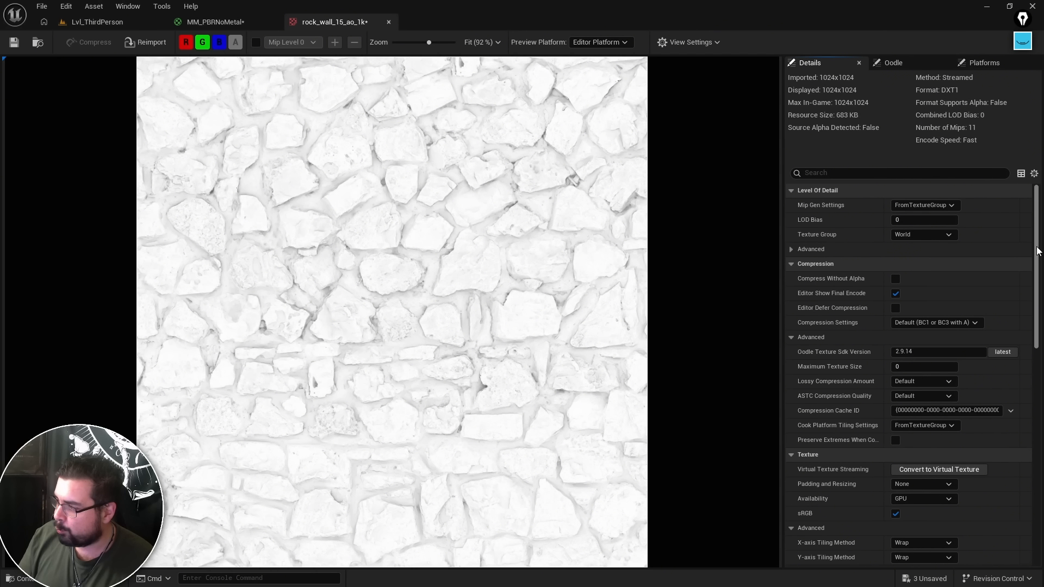
left_click(932, 322)
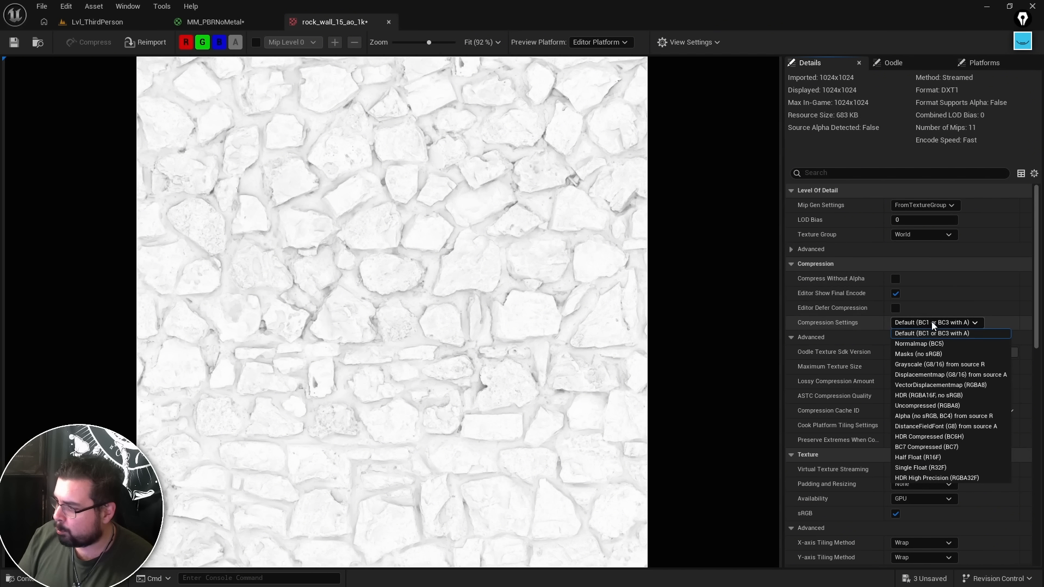
left_click(926, 364)
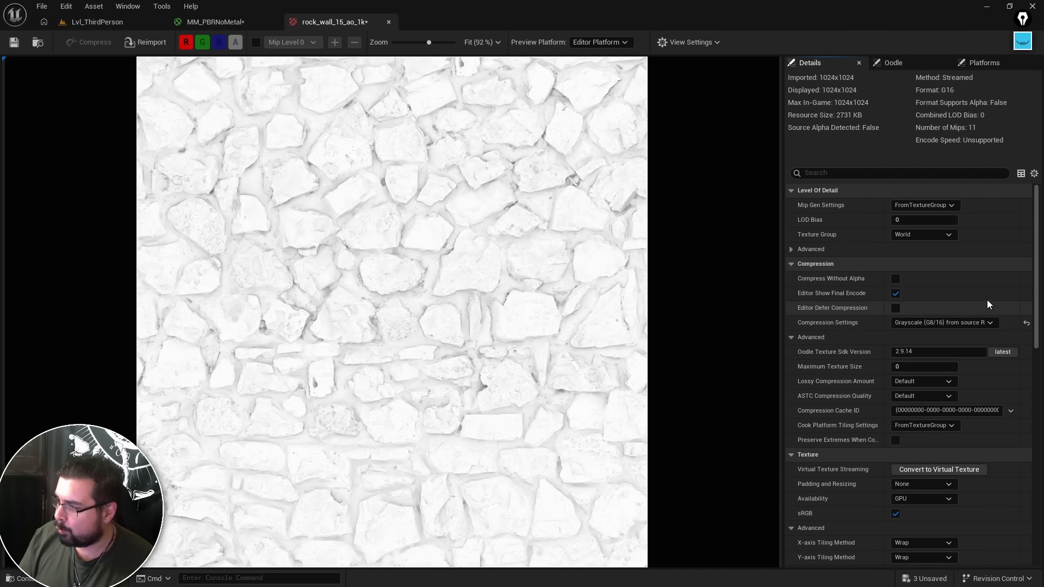
left_click_drag(1037, 265, 1014, 376)
scroll(1014, 370, "up", 1)
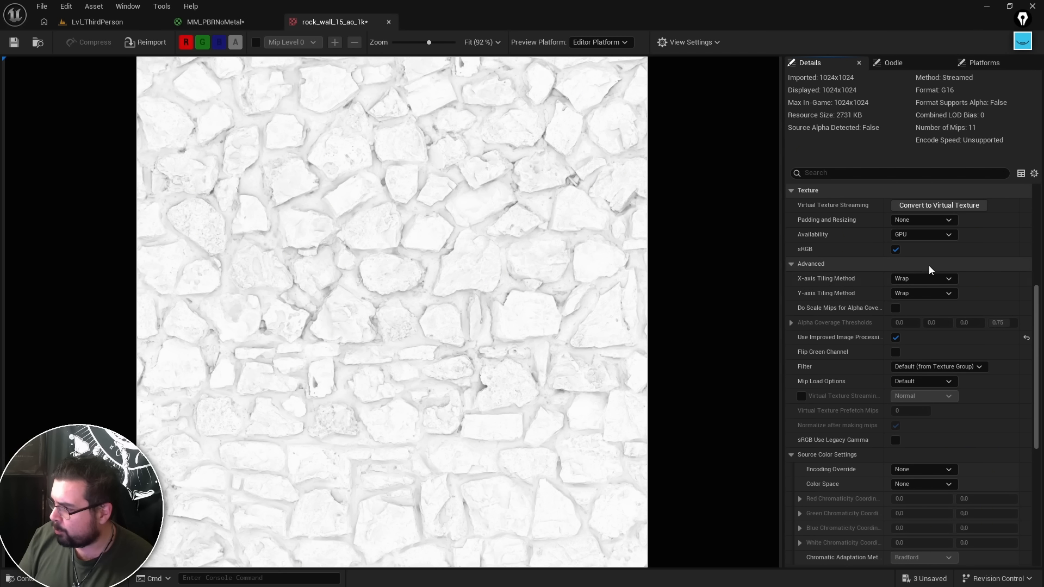
left_click(895, 249)
Set the AO texture's encoding override to Linear and color space to sRGB / Rec709, then save and close it.
left_click_drag(1037, 313, 1015, 440)
left_click(925, 280)
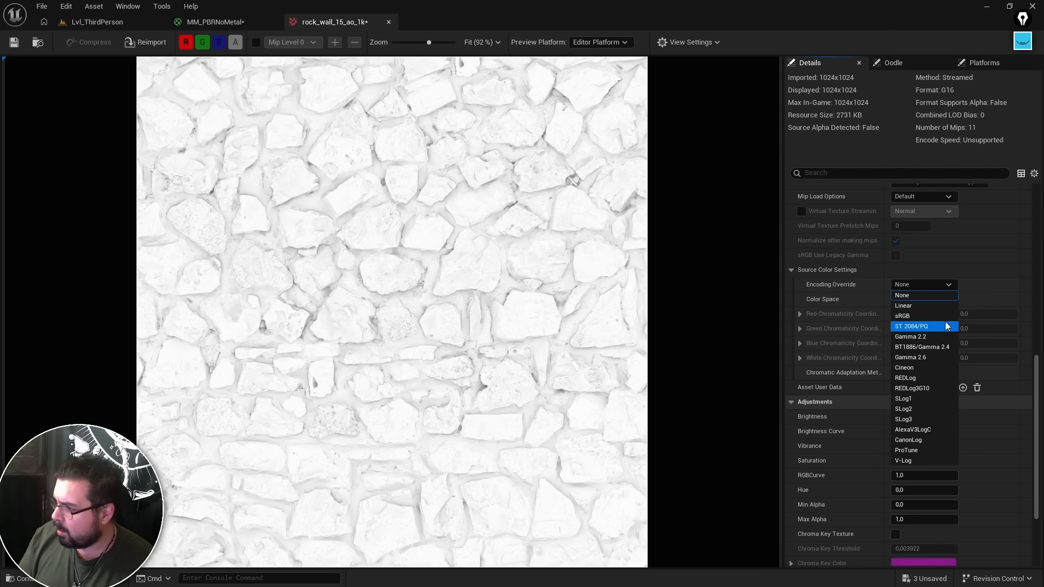
left_click(931, 307)
left_click(936, 299)
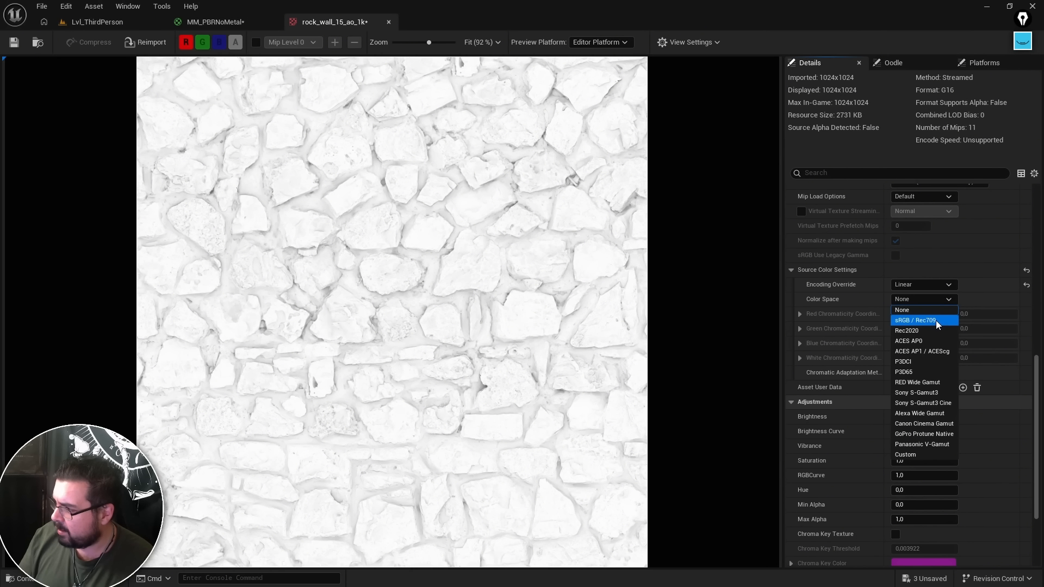
left_click(935, 320)
left_click(14, 42)
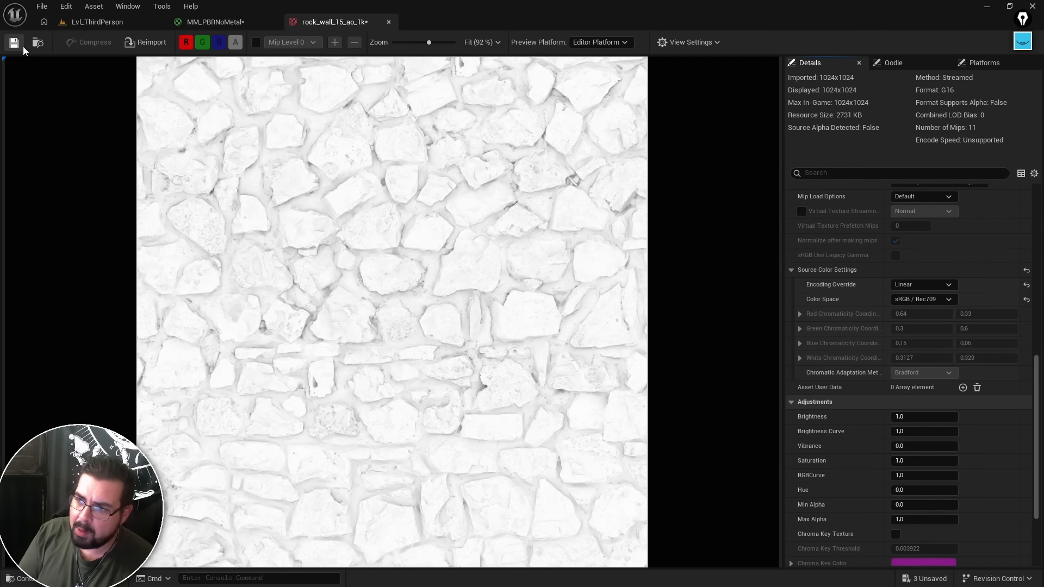
left_click(388, 22)
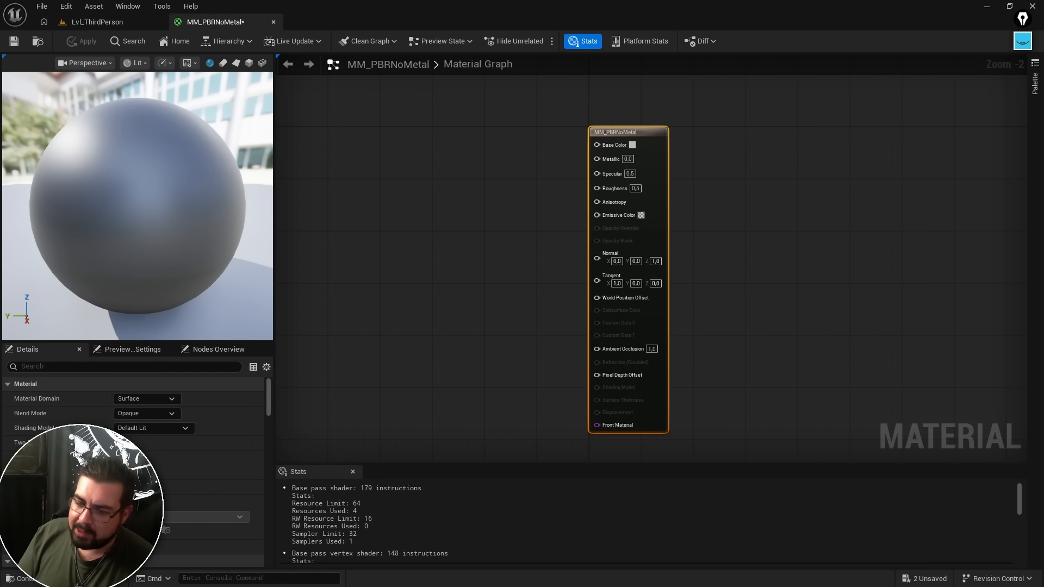
Open the rock_wall_15_rough_1k texture, set its compression to Grayscale (G8/16) from source R, and disable sRGB.
left_click(11, 578)
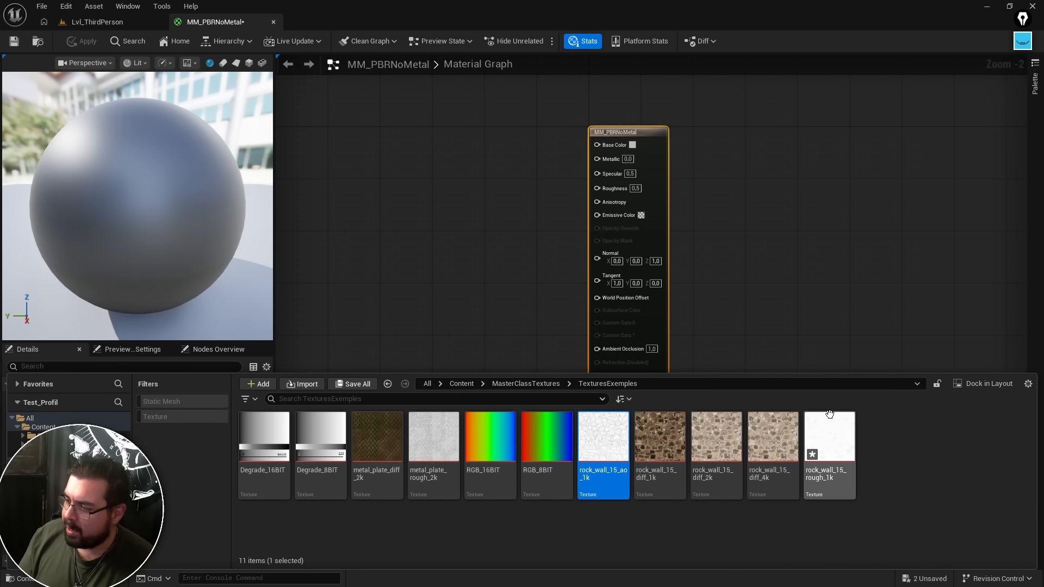
double_click(826, 429)
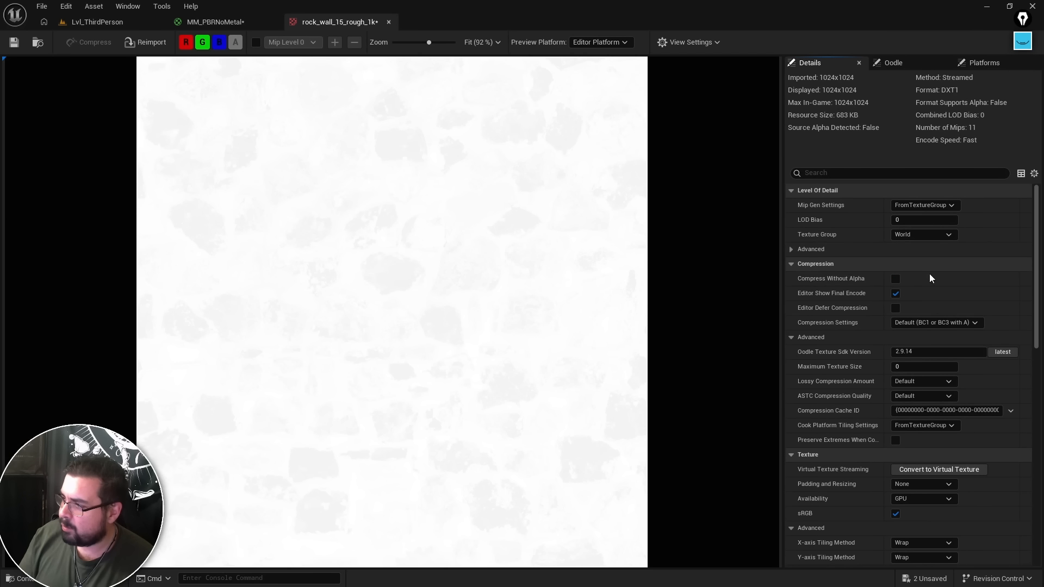
left_click(936, 323)
left_click(931, 364)
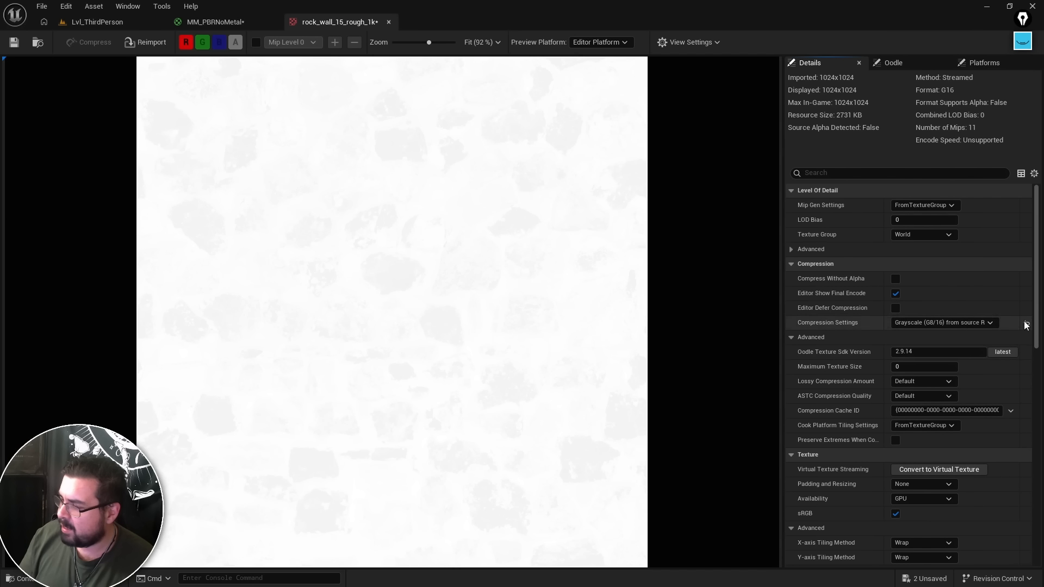
left_click_drag(1036, 297, 1025, 424)
left_click(895, 373)
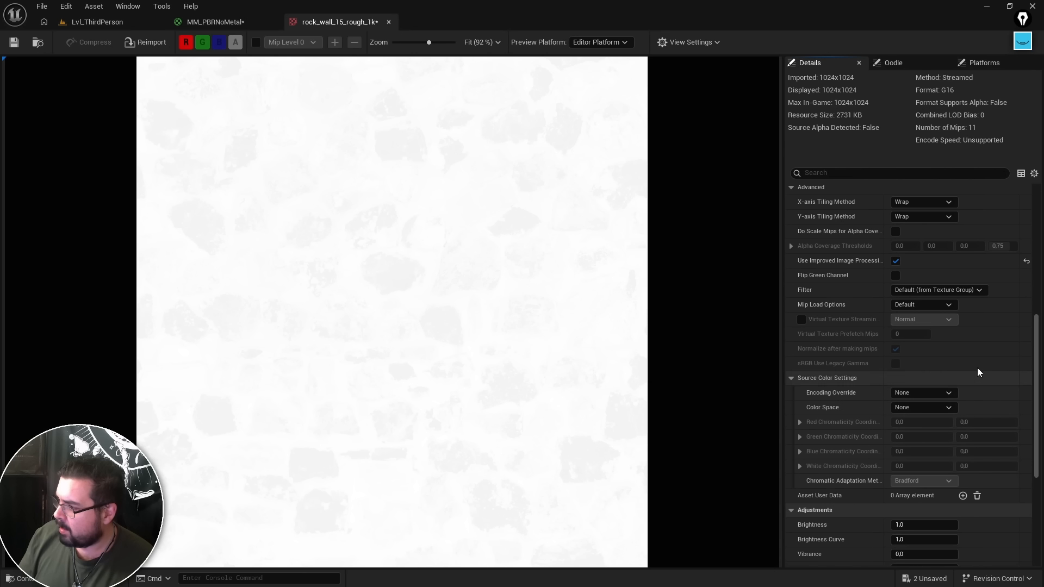
Set the roughness texture's encoding override to Linear and color space to sRGB / Rec709, then save and close it.
left_click(924, 393)
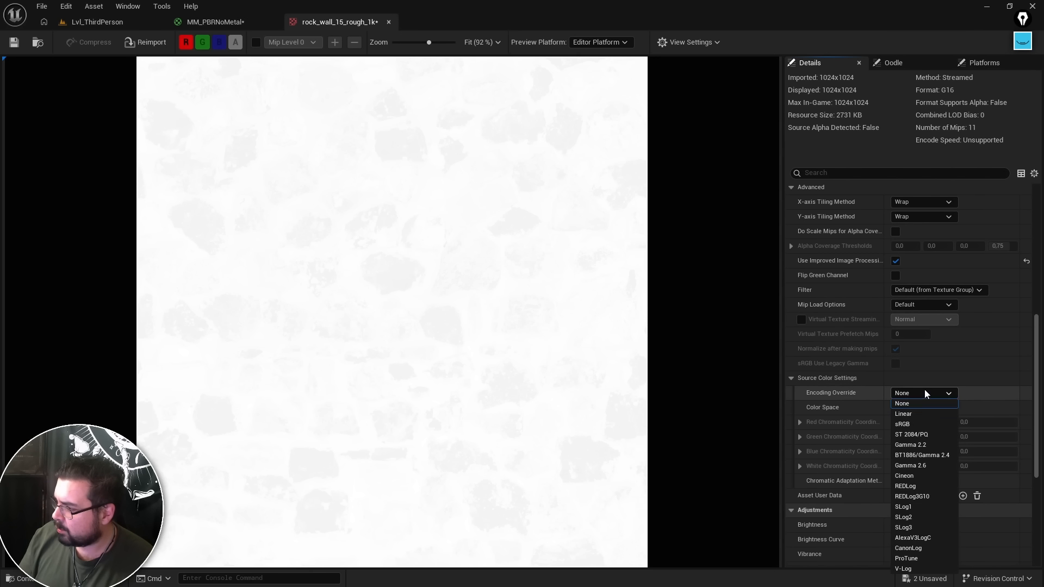
left_click(921, 414)
left_click(925, 408)
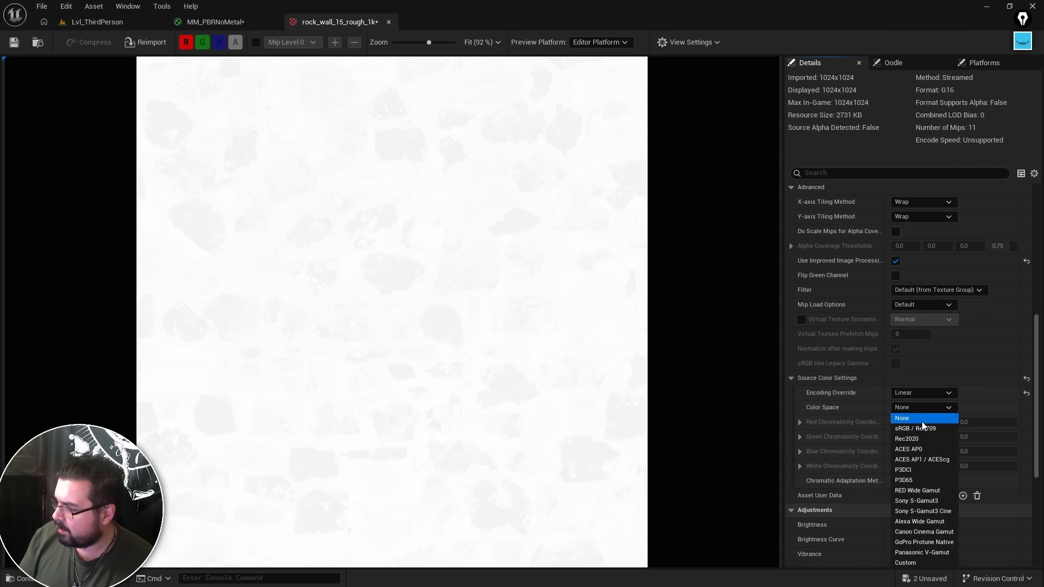
left_click(919, 428)
left_click(14, 42)
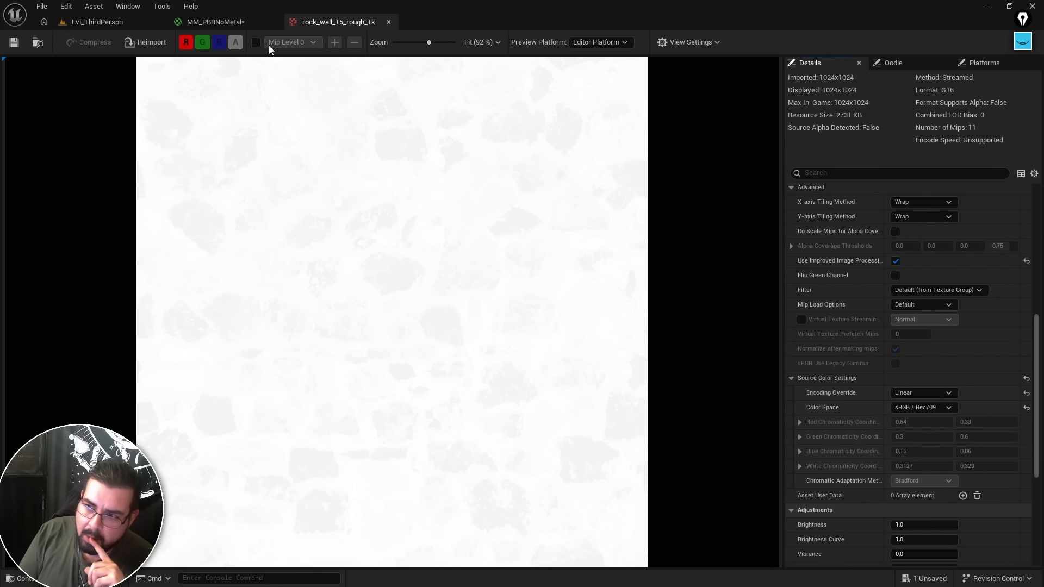
left_click(390, 22)
Place the rock_wall_15_ao_1k, rock_wall_15_diff_1k and rock_wall_15_rough_1k textures into the MM_PBRNoMetal graph as texture samples.
key("ctrl+space")
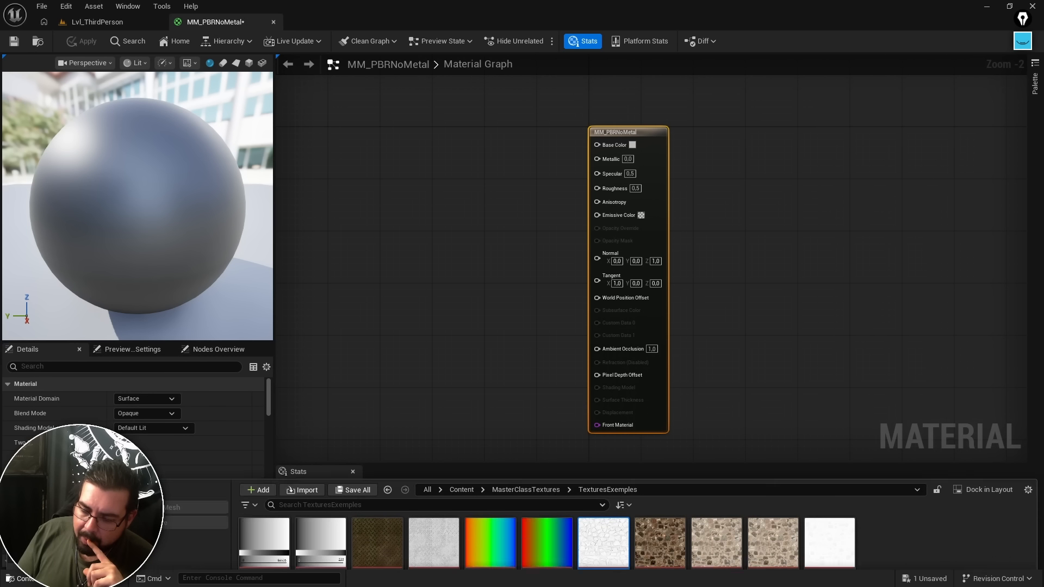
left_click(592, 431)
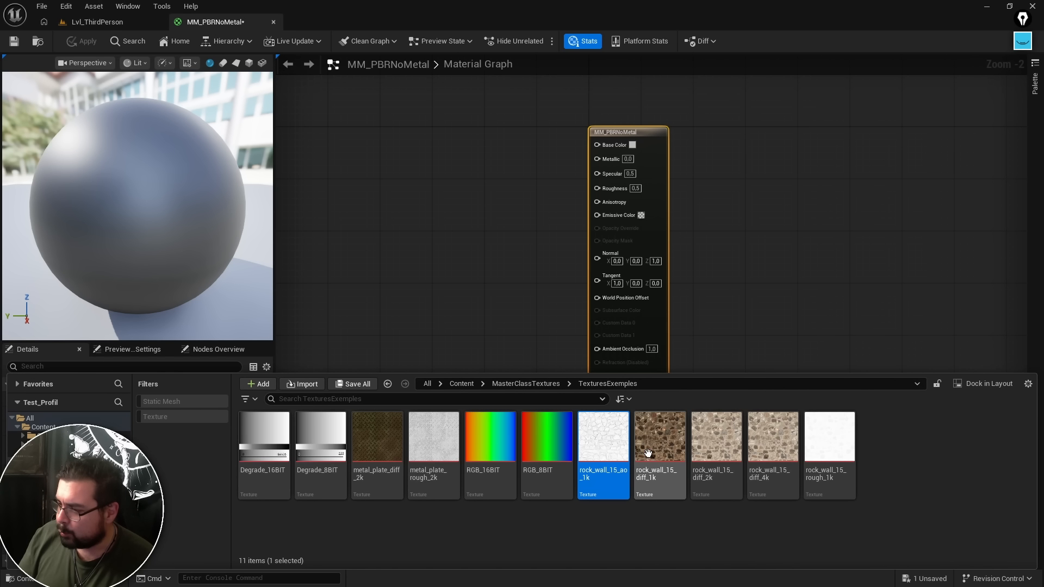
left_click(666, 480, "ctrl")
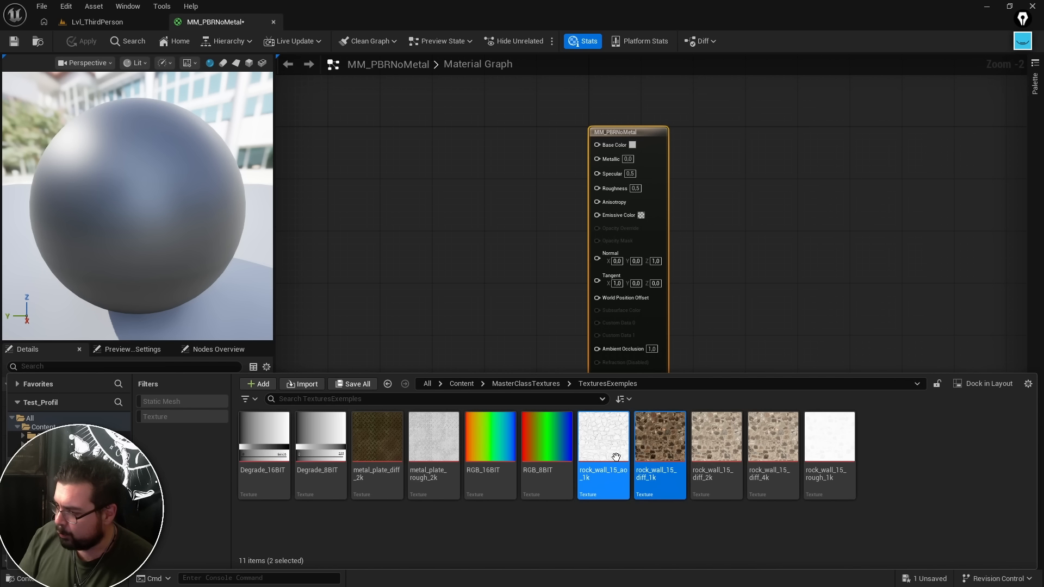
left_click(822, 442, "ctrl")
left_click_drag(822, 443, 396, 256)
Spread out the texture samples and connect the diffuse sample's RGB to Base Color and the roughness sample's RGB to Roughness.
left_click_drag(450, 284, 330, 347)
left_click_drag(409, 266, 706, 120)
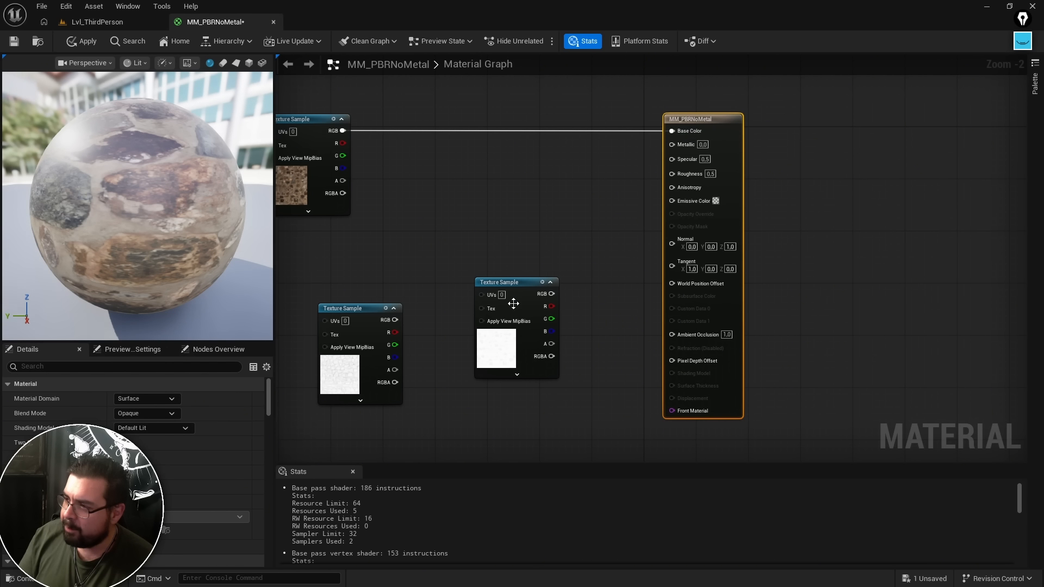
left_click_drag(516, 283, 490, 237)
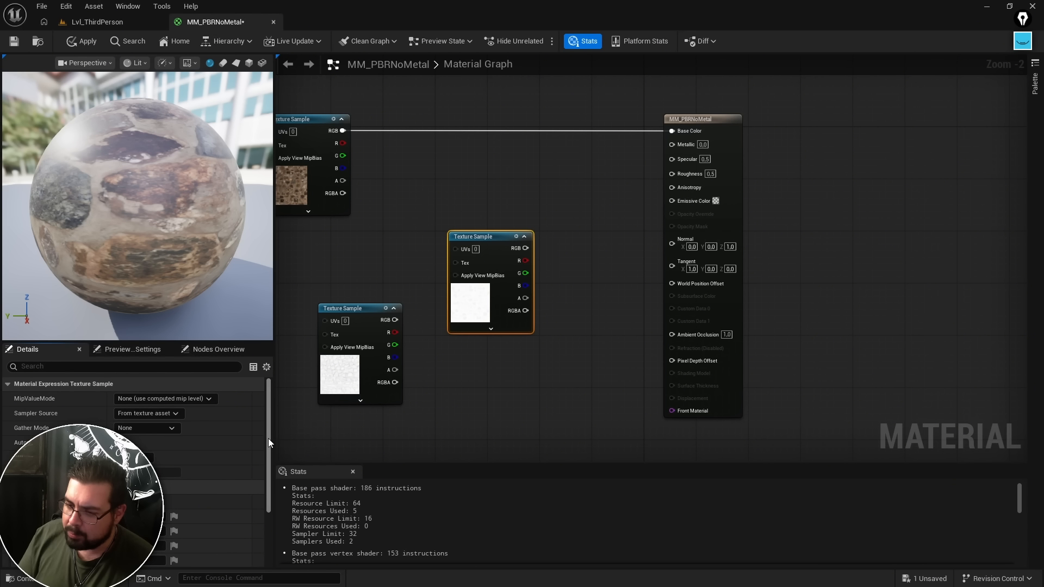
scroll(269, 453, "down", 5)
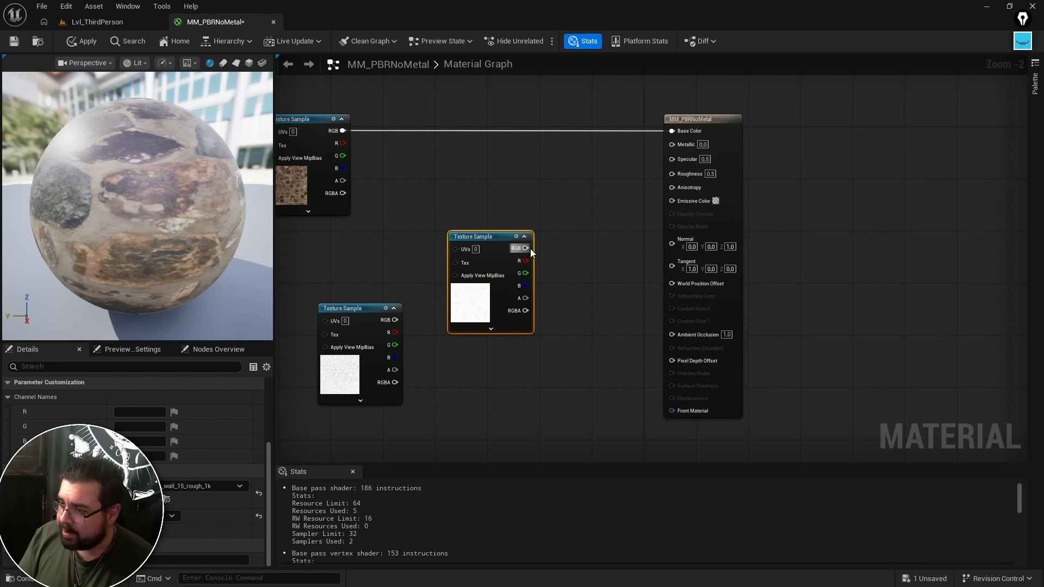
left_click_drag(530, 249, 672, 174)
Add a OneMinus node fed by the roughness sample's RGB, connect it to Specular, and space the two nodes apart.
left_click_drag(494, 249, 521, 220)
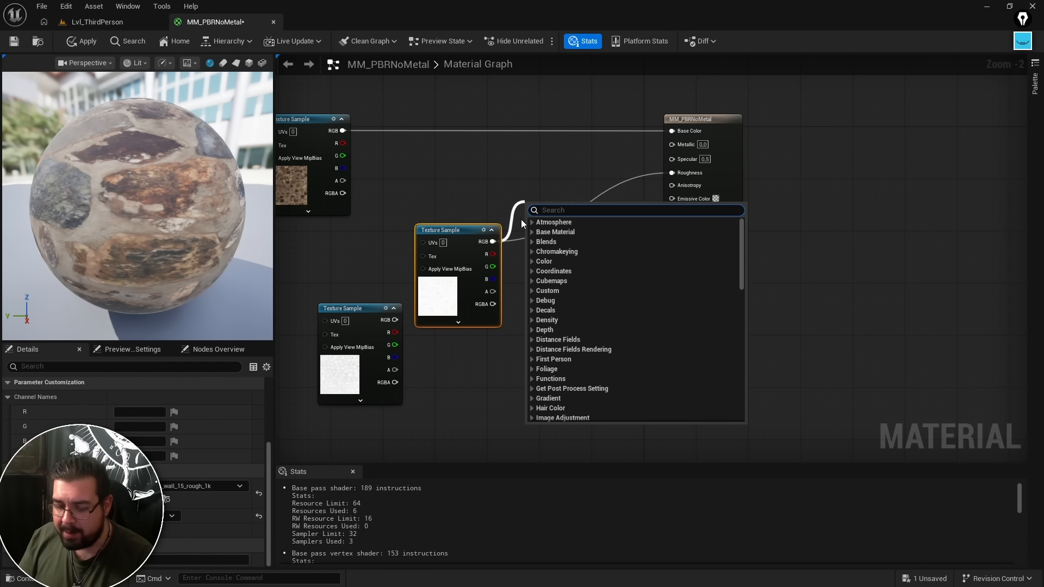
type("one")
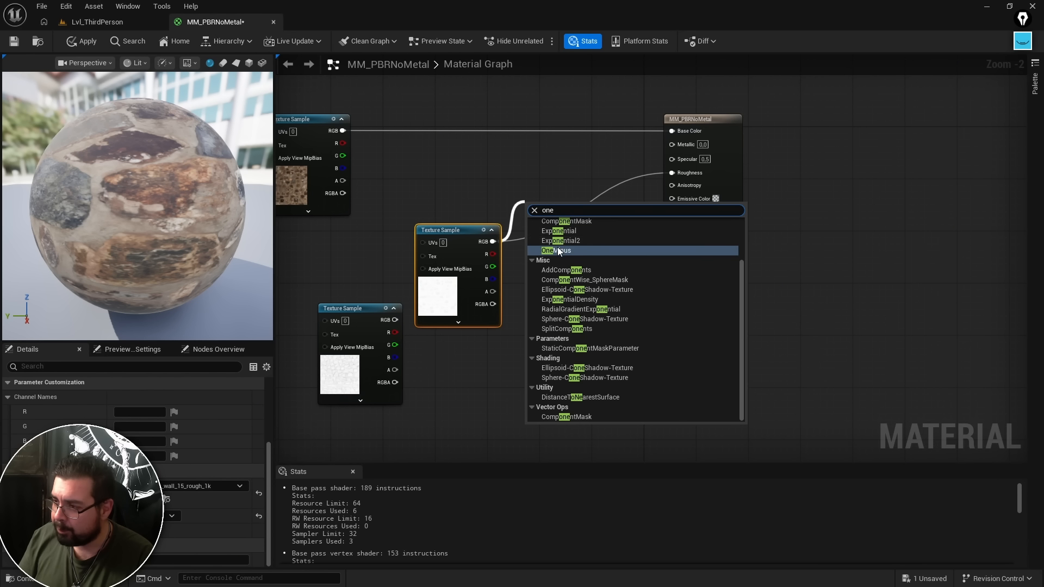
left_click(558, 250)
left_click_drag(547, 217, 671, 158)
left_click_drag(533, 216, 489, 158)
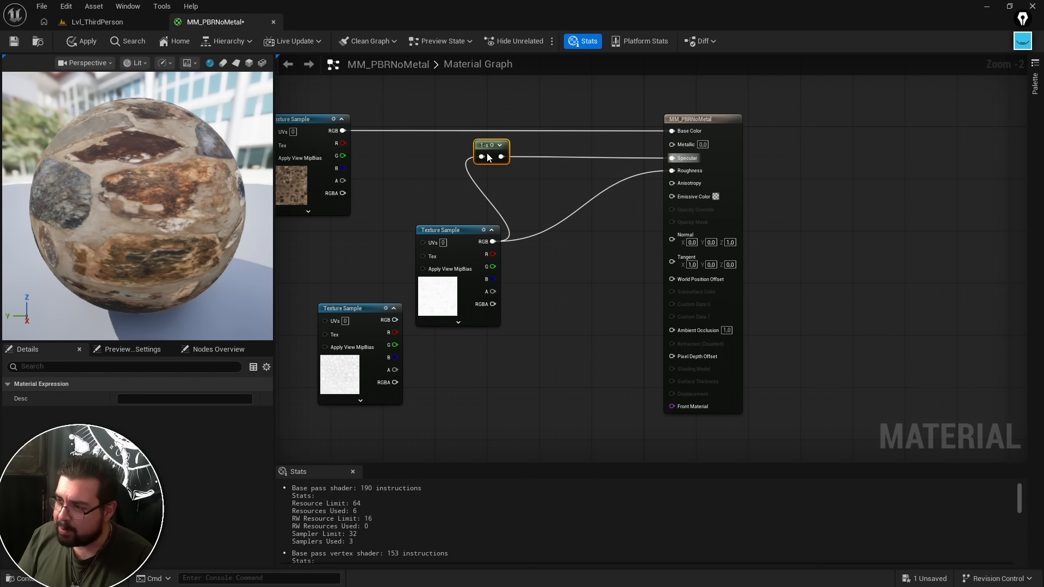
left_click_drag(447, 231, 357, 237)
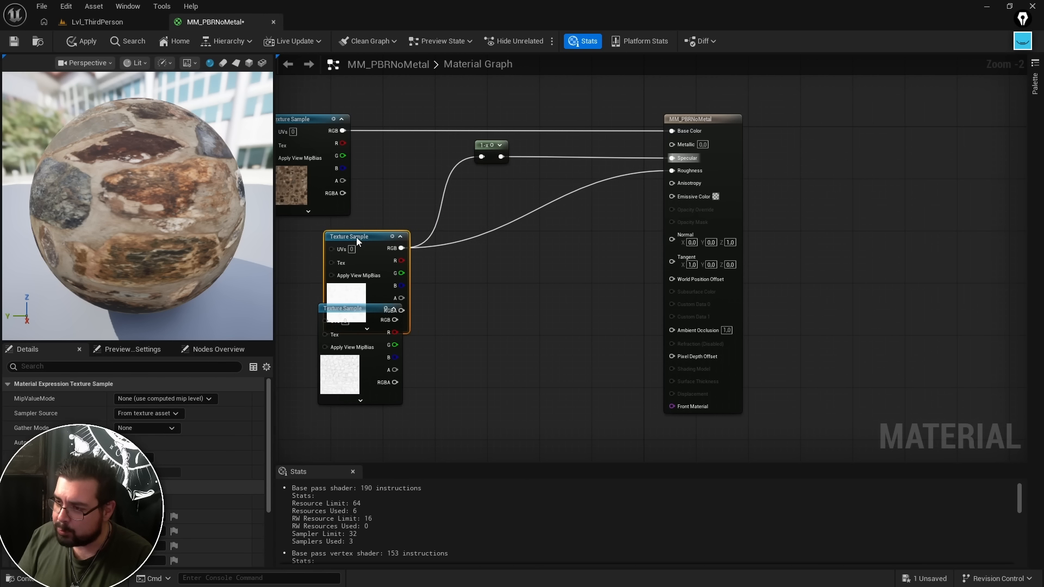
left_click(469, 194)
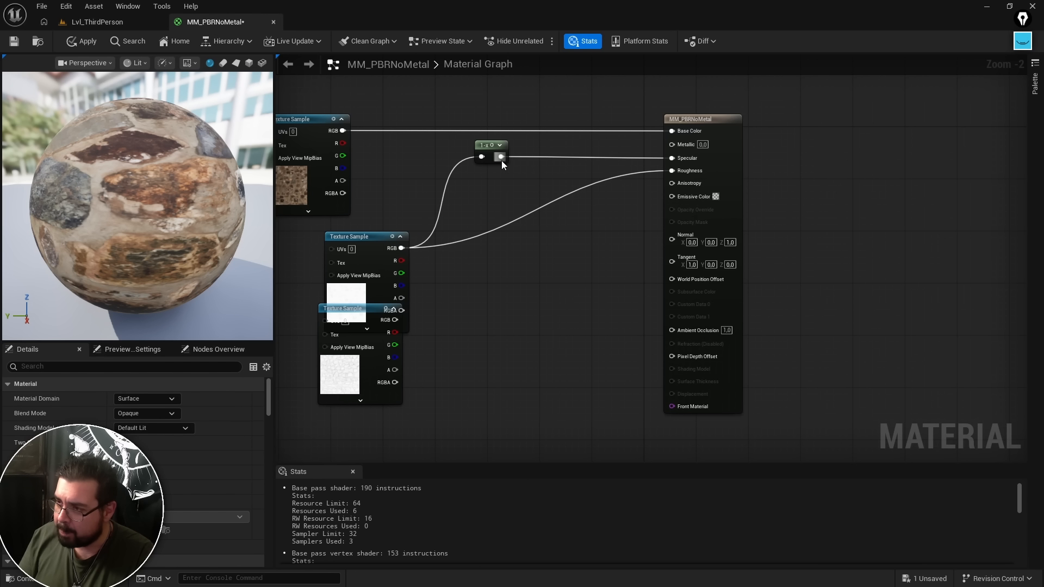
left_click(525, 171)
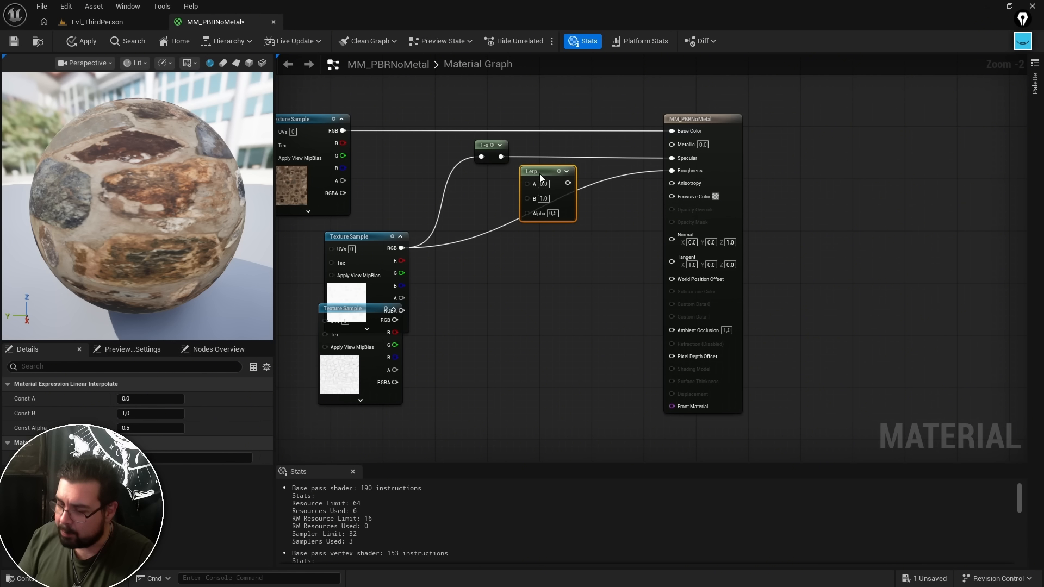
key("Delete")
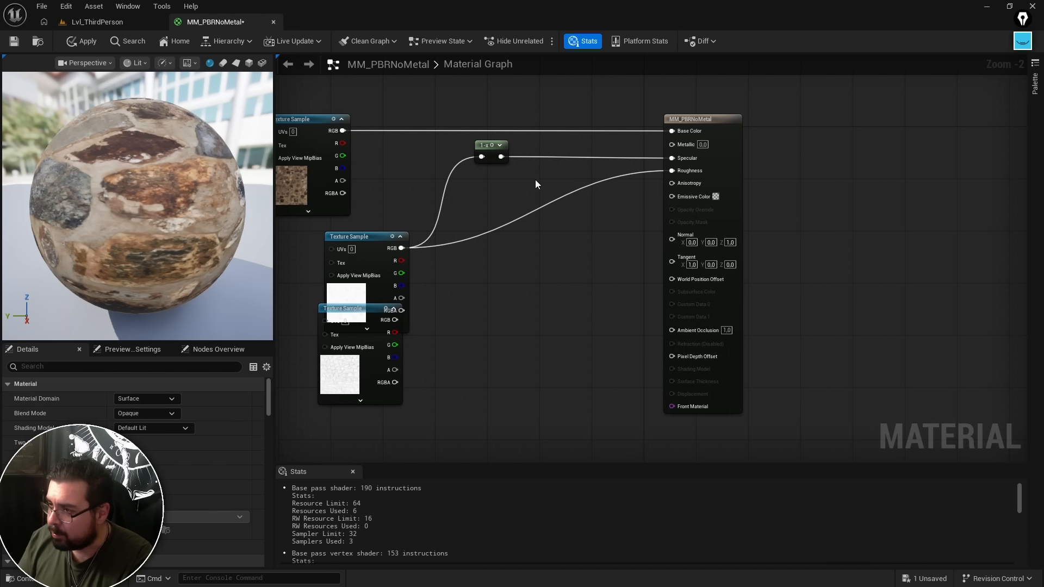
Add a Multiply node beside the OneMinus node and connect the OneMinus output to its A input.
key("m")
left_click(537, 184)
left_click_drag(502, 157, 540, 189)
left_click(483, 292)
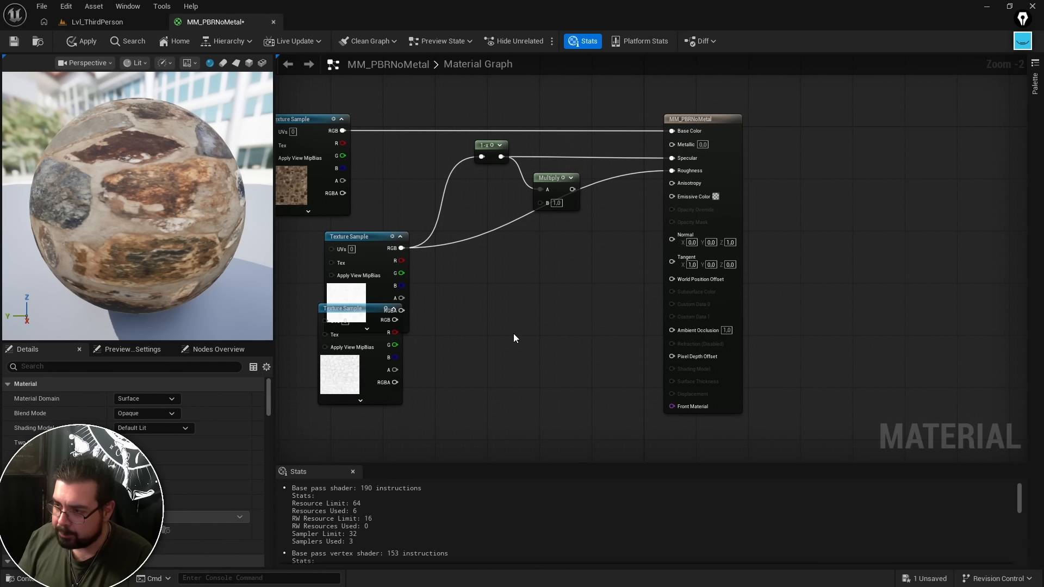
Add a Fresnel node, feed it into the Multiply's B input, and route the Multiply output to Specular.
right_click_drag(478, 283, 483, 252)
type("fresnel")
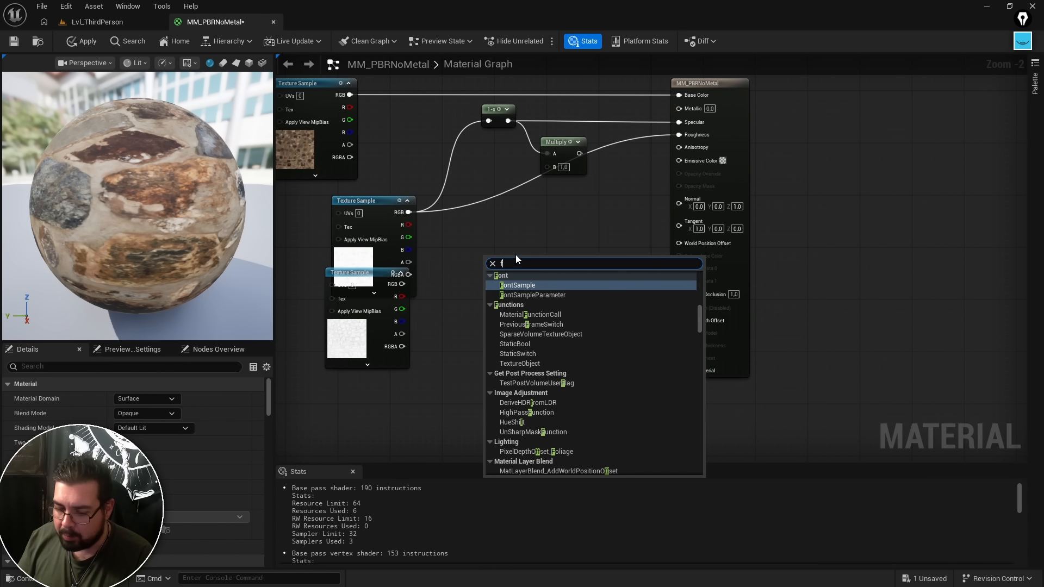
left_click(520, 327)
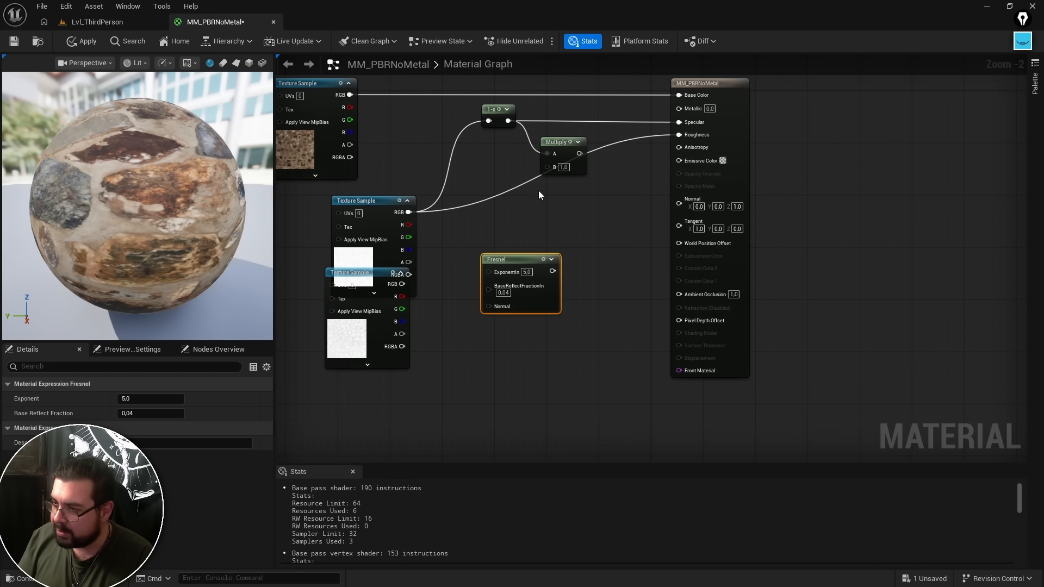
left_click_drag(550, 272, 678, 122)
left_click_drag(559, 144, 571, 112)
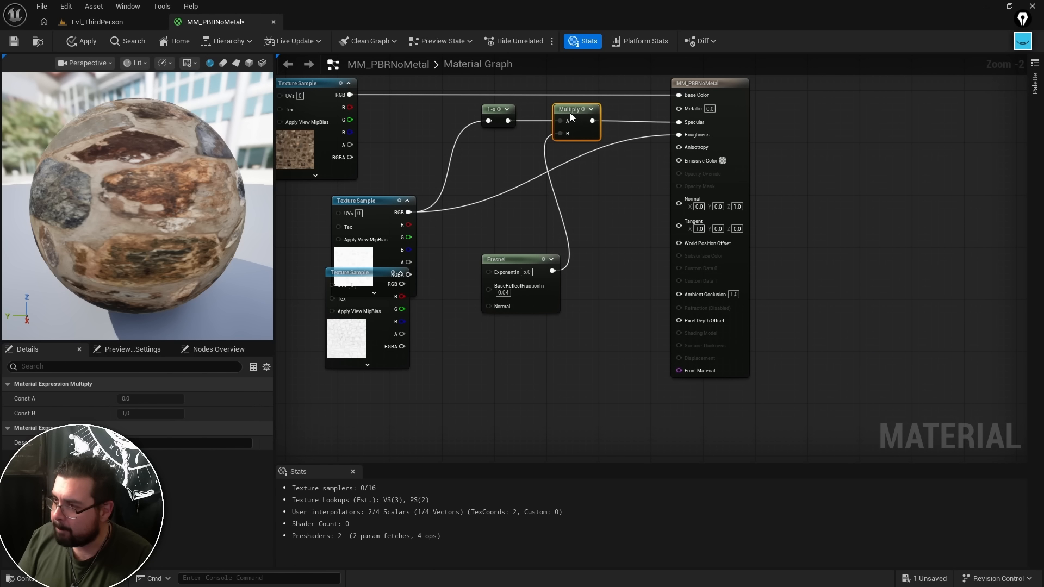
Set the Fresnel node's exponent to 10 and its base reflect fraction to 0,014.
left_click_drag(527, 273, 537, 270)
left_click(526, 271)
left_click(527, 272)
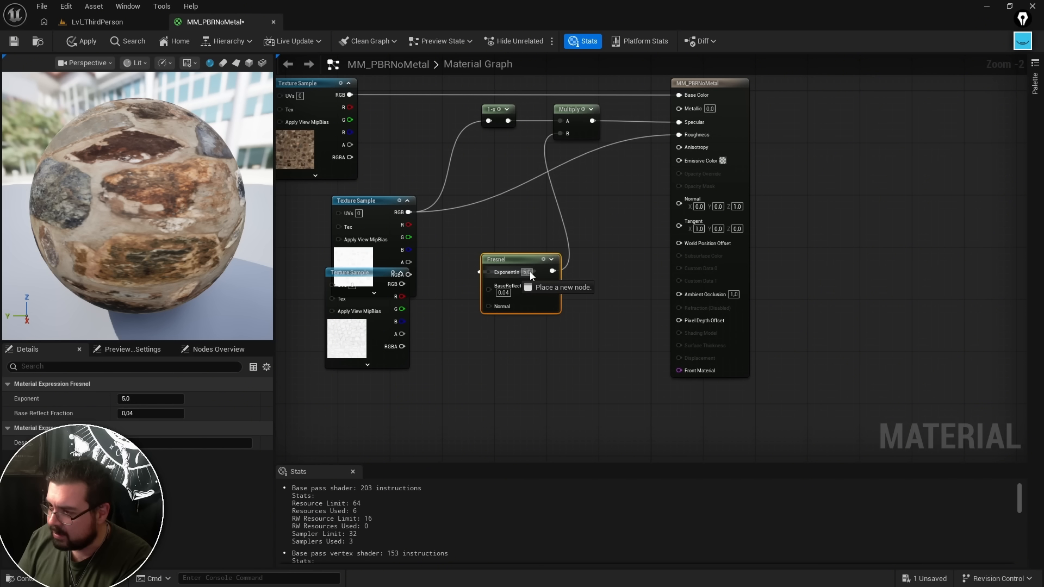
type("10")
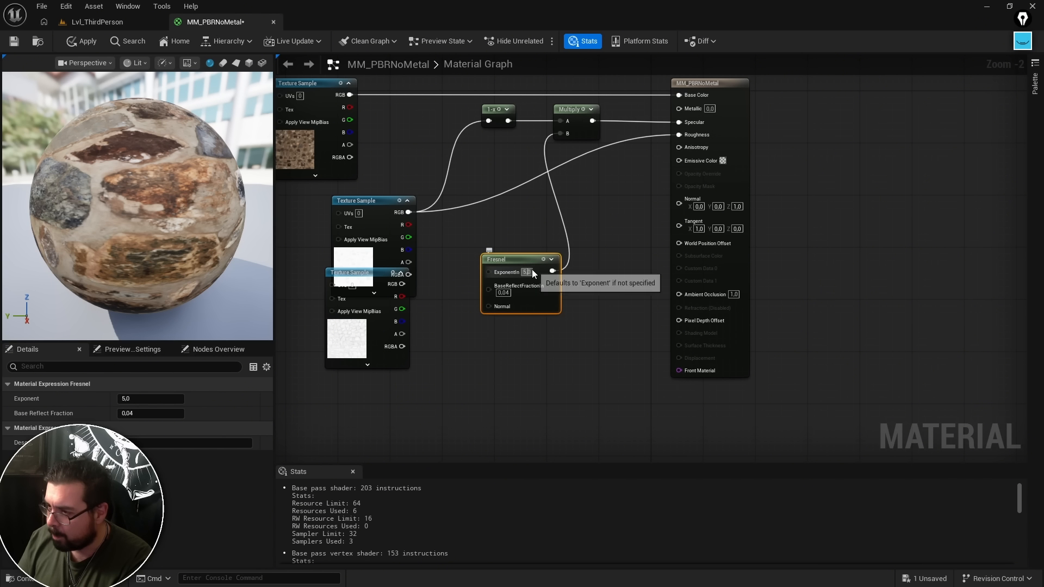
key("Return")
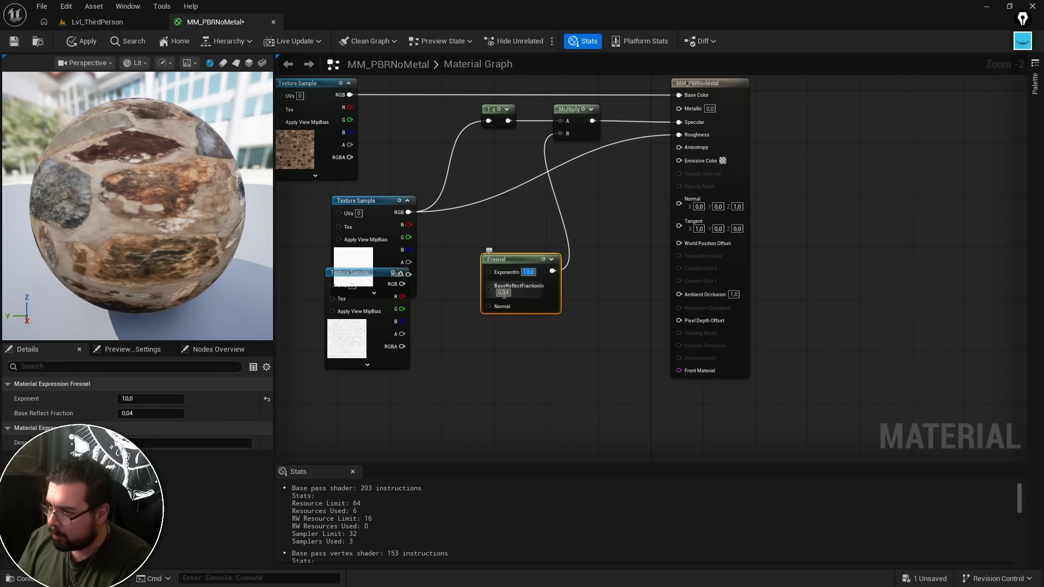
key("BackSpace")
key("BackSpace")
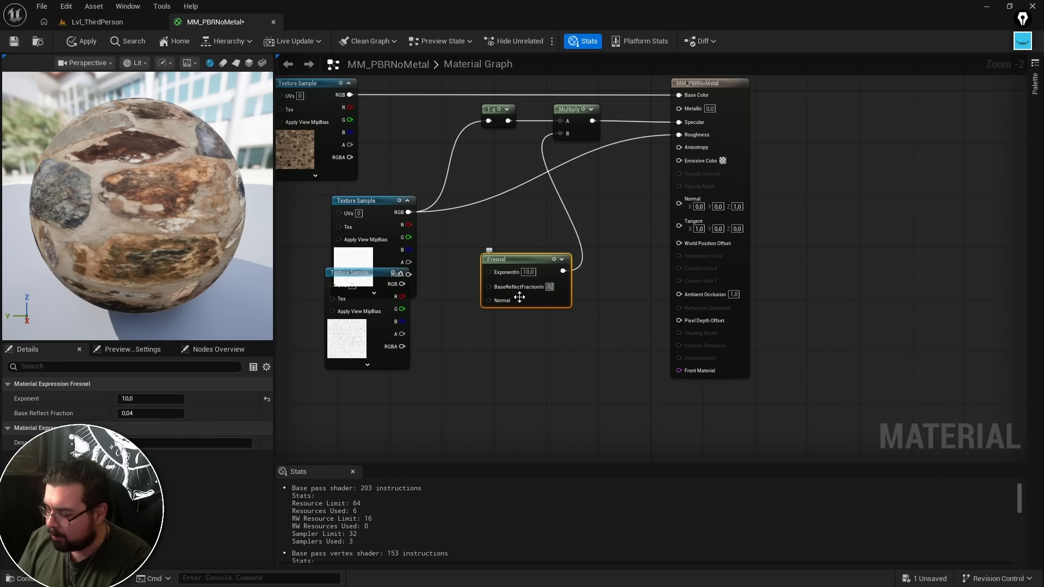
type(",014")
key("Return")
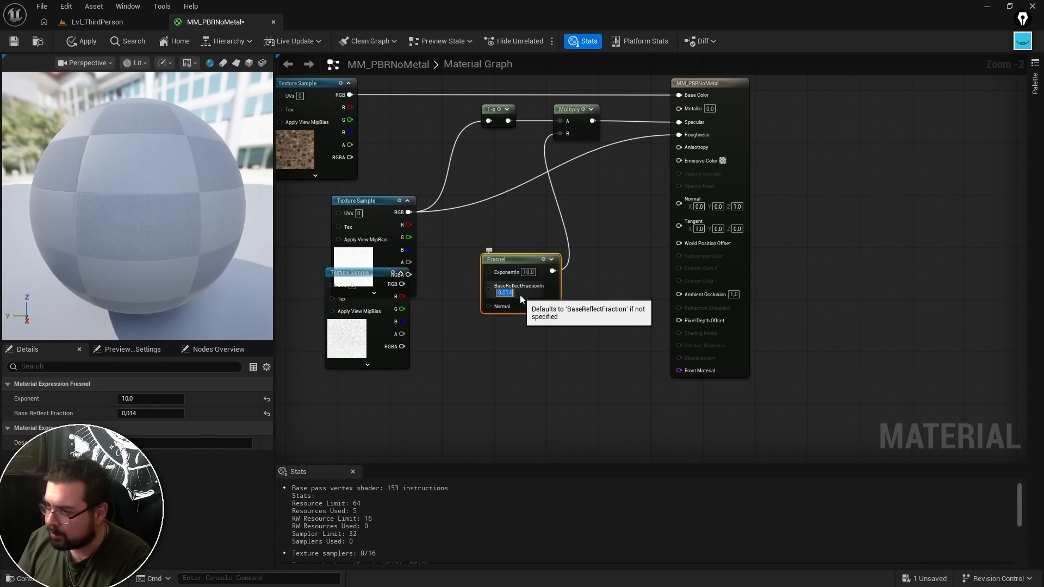
Move the Fresnel node under the OneMinus node and add a reroute point that carries the Roughness wire below it.
left_click_drag(524, 259, 508, 152)
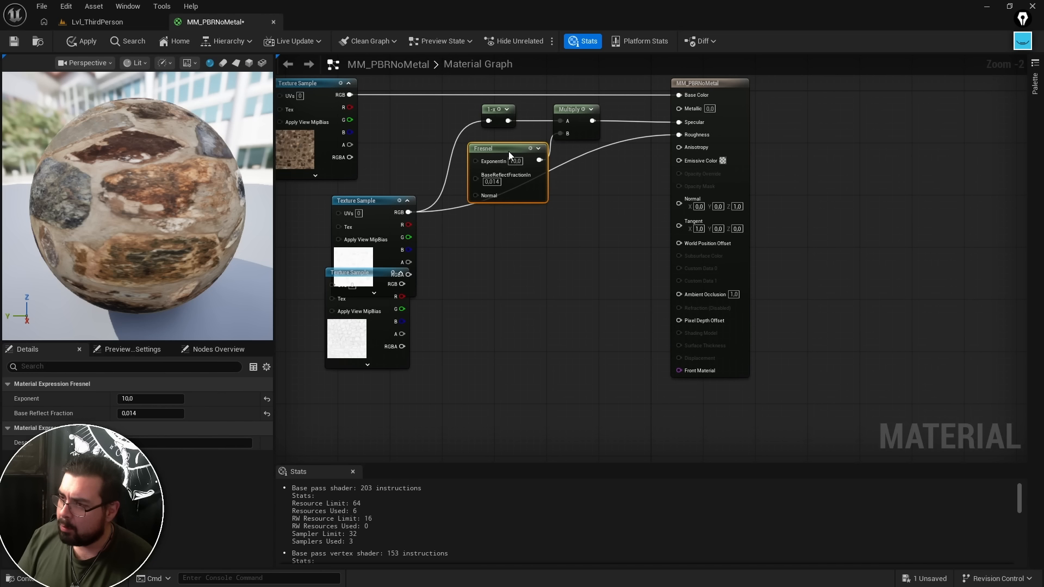
double_click(594, 148)
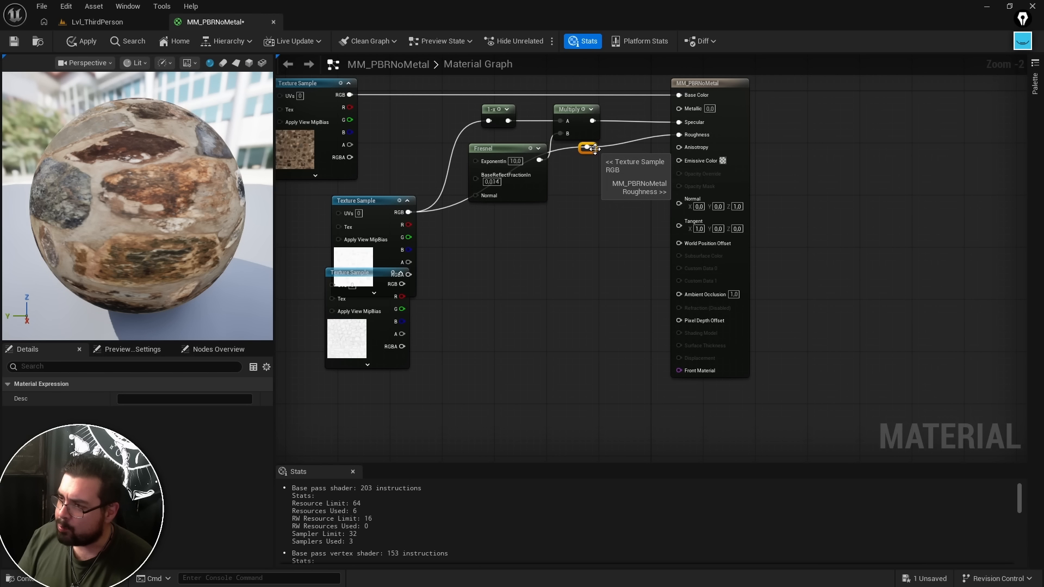
left_click_drag(594, 152, 587, 217)
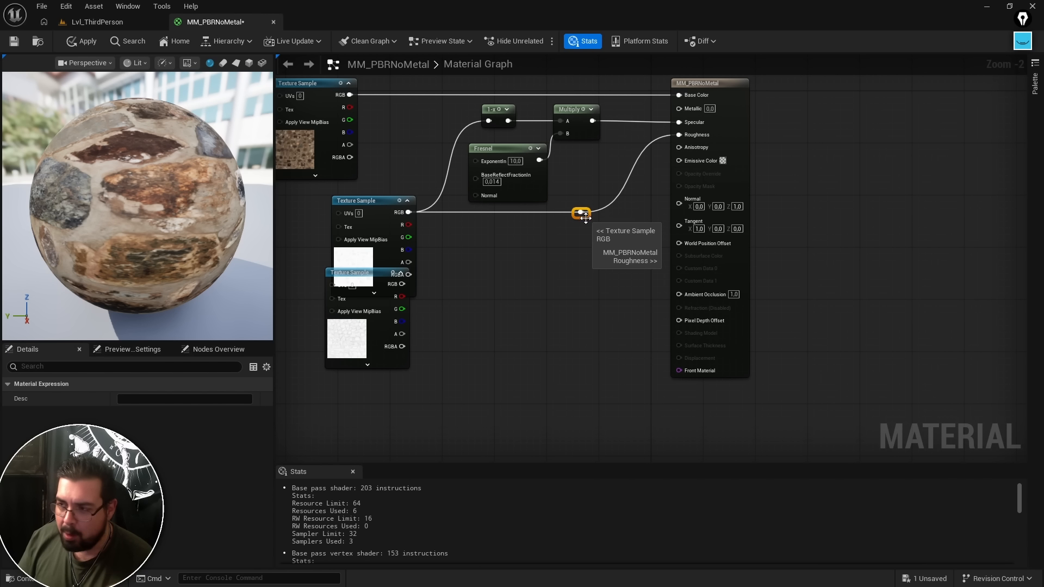
Line up the roughness and AO texture samples in a column beneath the diffuse sample.
left_click_drag(360, 277, 322, 265)
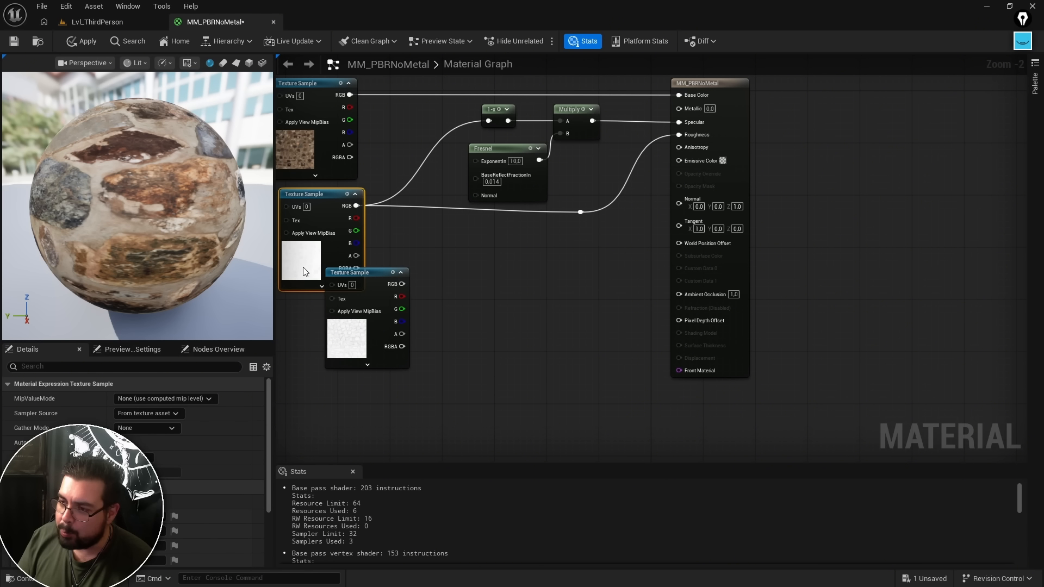
left_click_drag(304, 272, 297, 278)
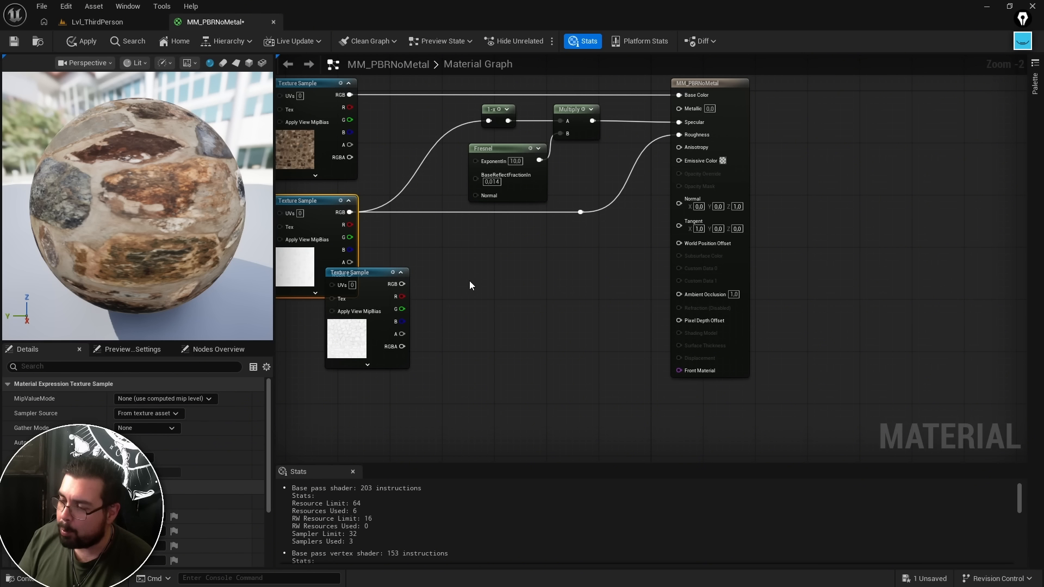
left_click_drag(364, 271, 317, 325)
right_click_drag(473, 272, 559, 317)
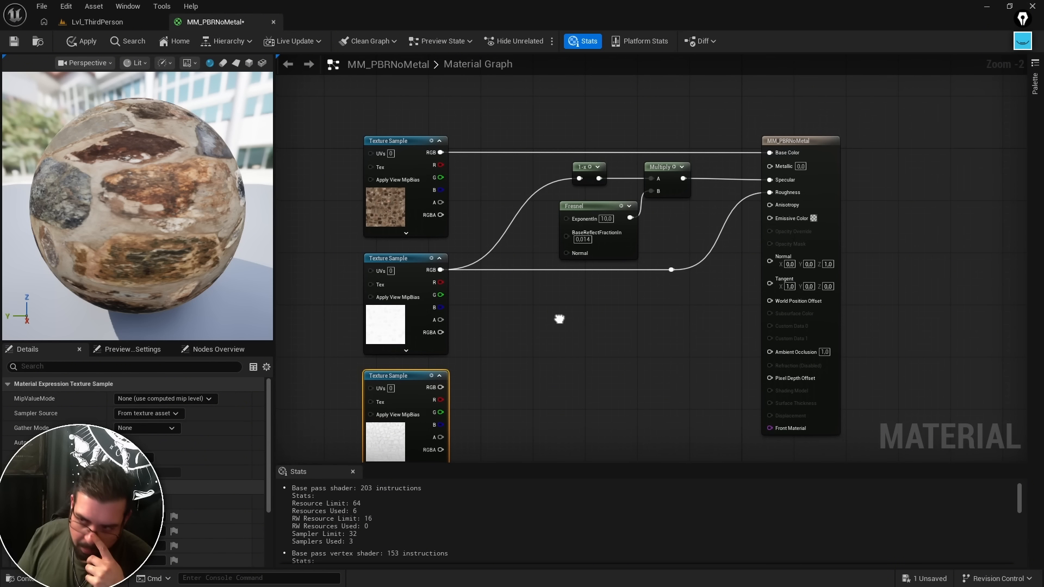
right_click_drag(572, 191, 539, 205)
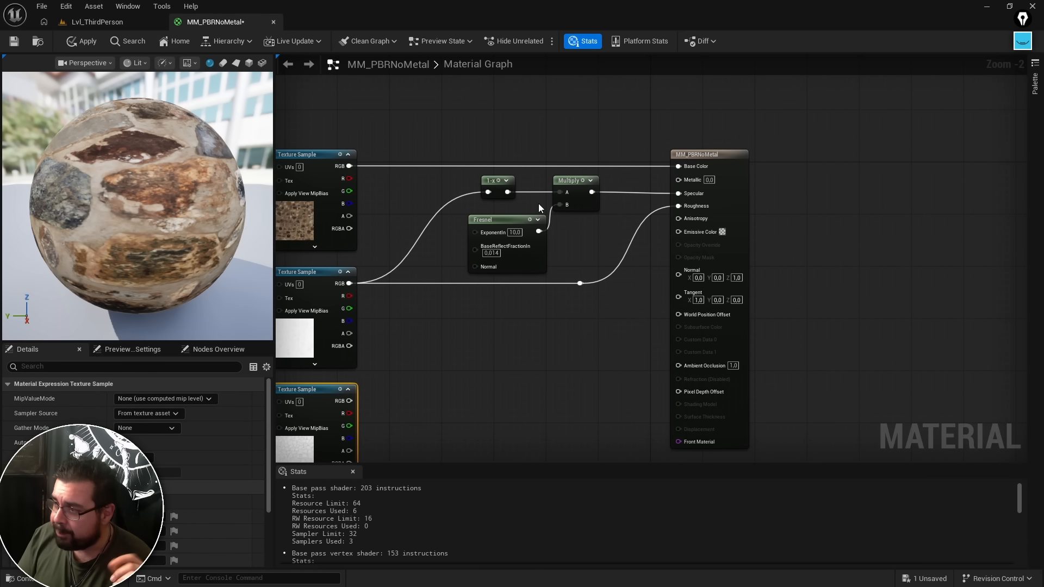
right_click_drag(368, 356, 410, 350)
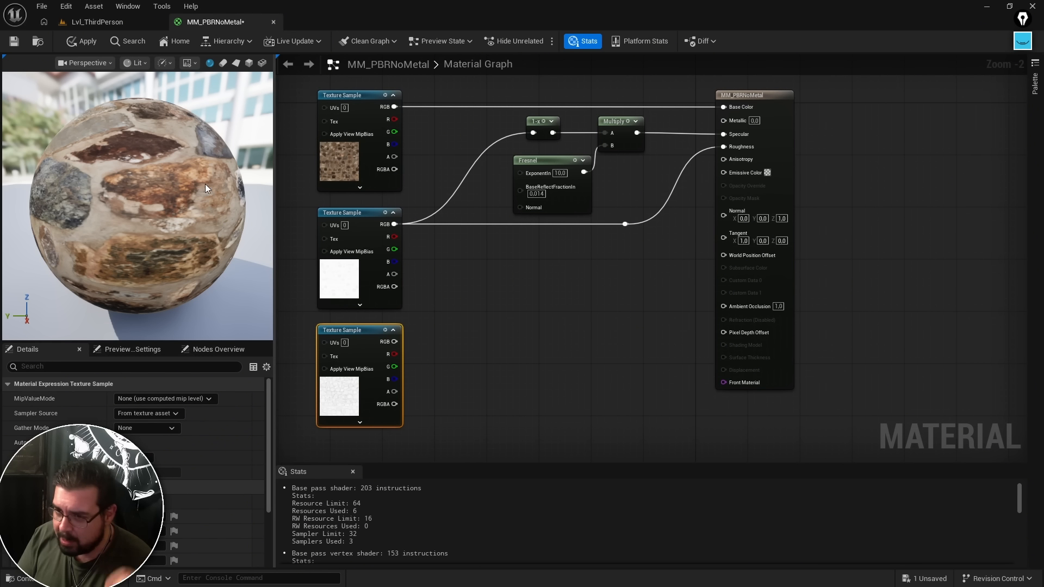
Connect the AO sample's RGB to Ambient Occlusion through the A input of a new Multiply node.
mouse_move(186, 174)
right_mouse_down()
mouse_move(179, 215)
mouse_move(186, 168)
right_mouse_up()
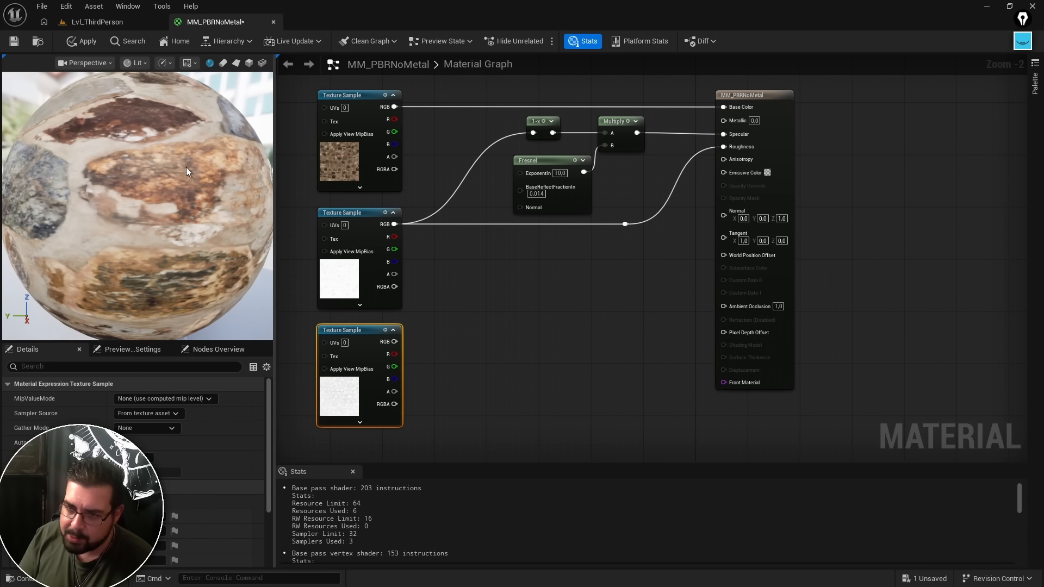
middle_click_drag(186, 167, 218, 169)
mouse_move(180, 156)
left_mouse_down()
mouse_move(212, 161)
mouse_move(181, 155)
left_mouse_up()
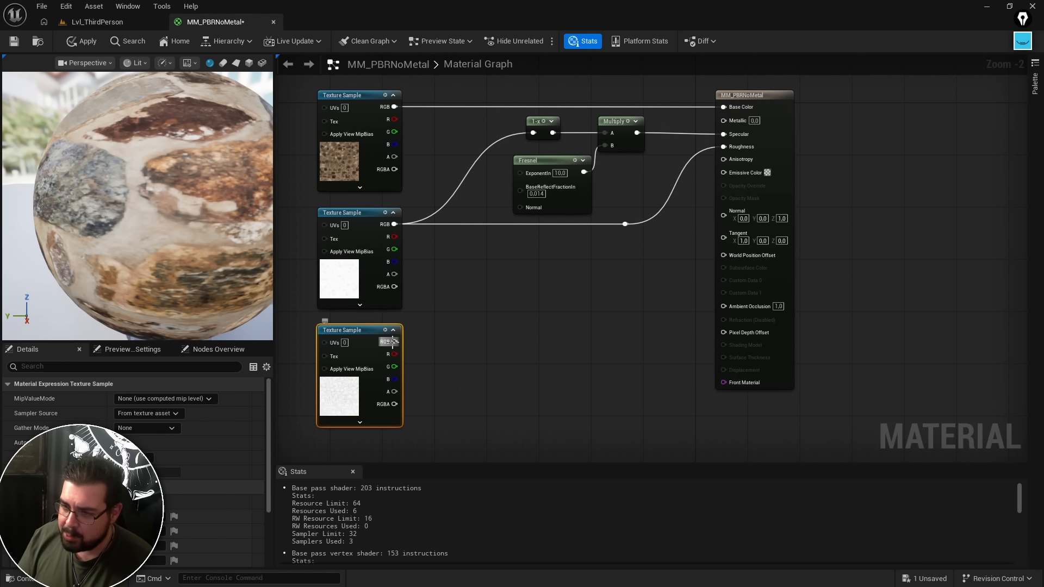
left_click(407, 339)
left_click_drag(394, 342, 724, 306)
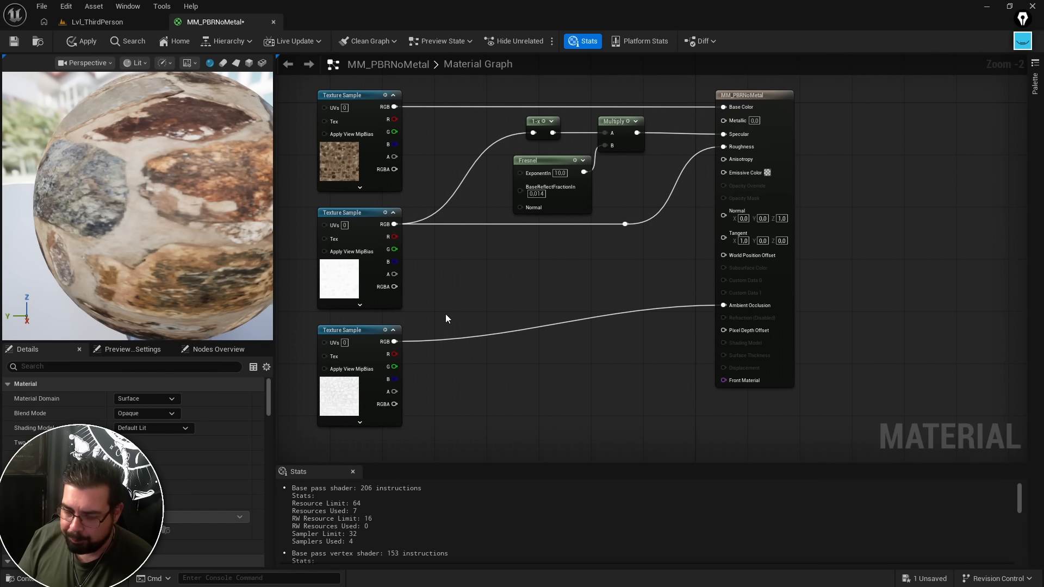
left_click(480, 357)
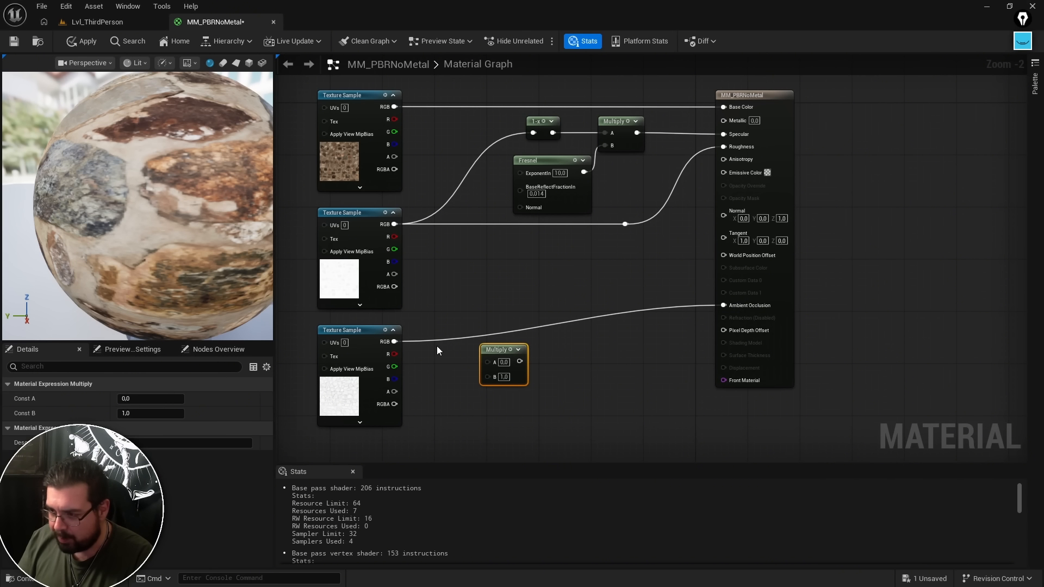
left_click_drag(395, 341, 722, 308)
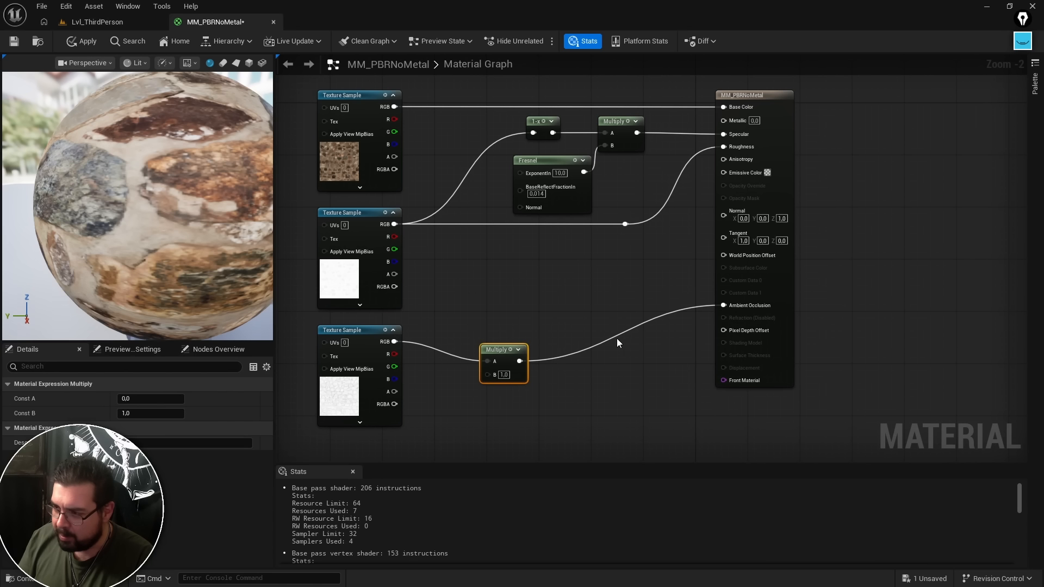
Line up the AO Multiply node with the AO sample and test its B value at 50 and 5000.
left_click_drag(493, 349, 494, 330)
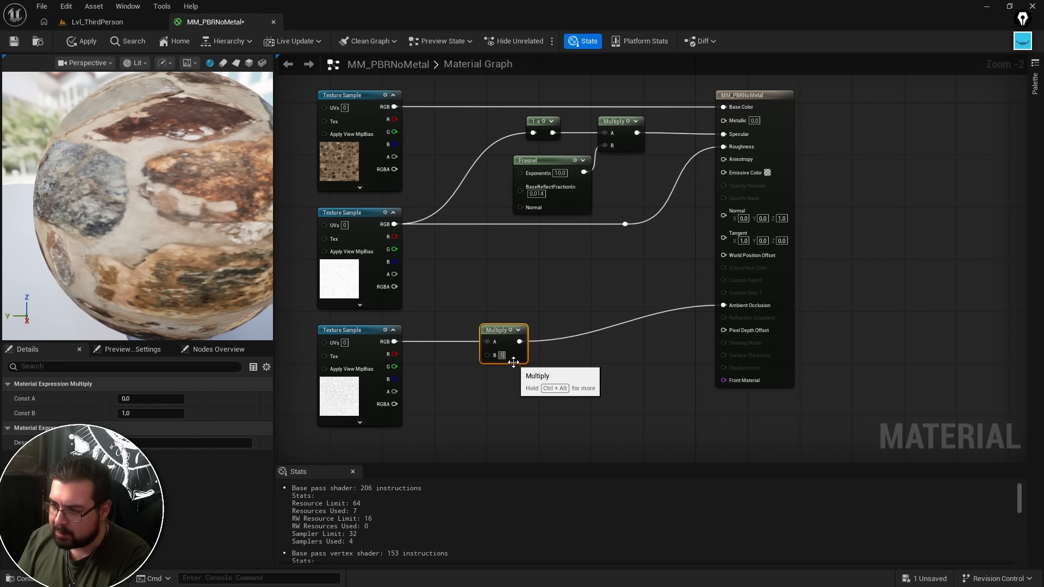
type("50")
key("Return")
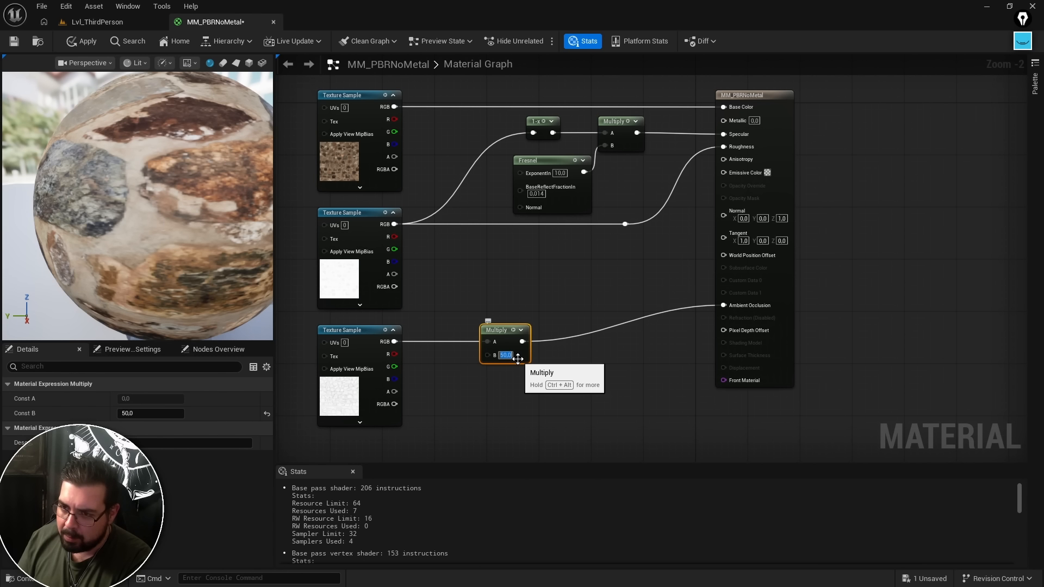
mouse_move(236, 197)
left_mouse_down()
mouse_move(212, 207)
mouse_move(243, 186)
left_mouse_up()
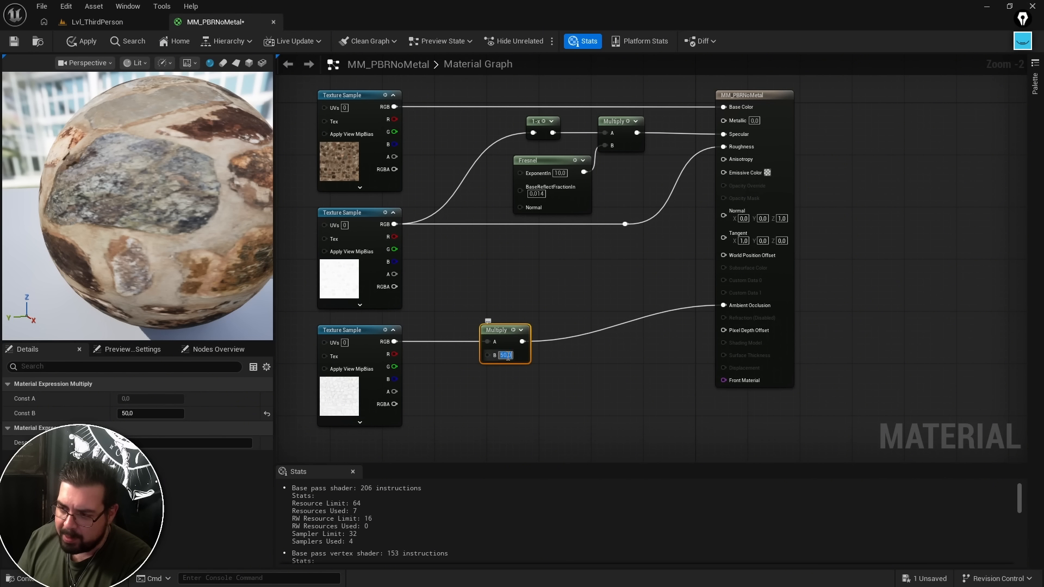
left_click_drag(507, 356, 508, 356)
type("00")
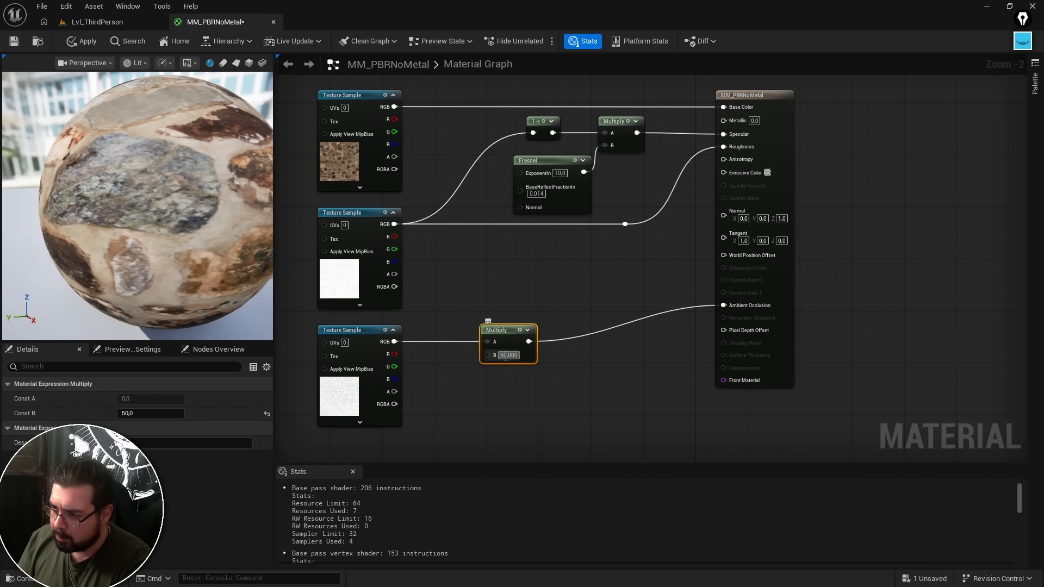
key("Return")
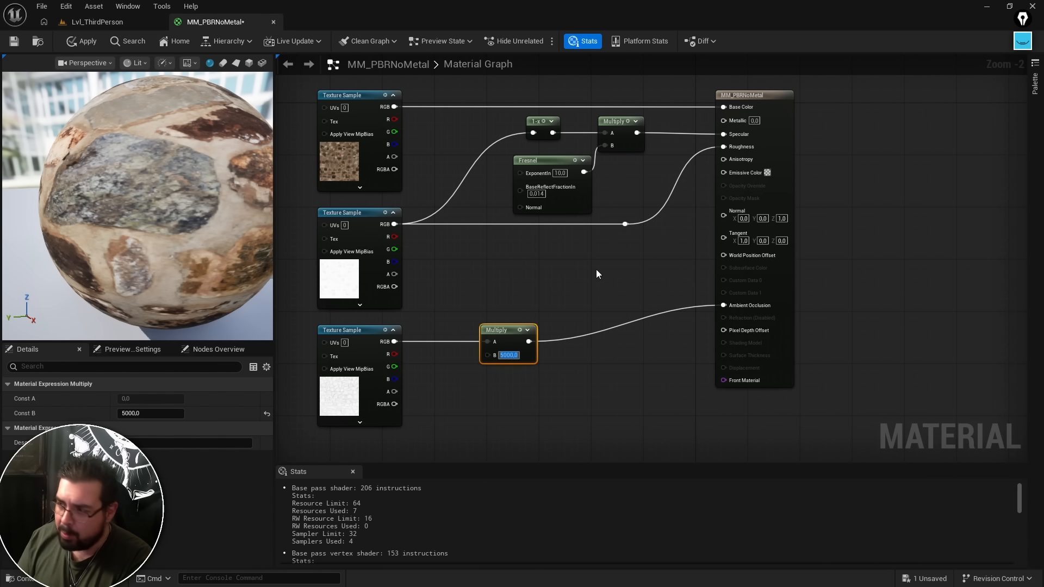
Disconnect the AO Multiply node from the material's Ambient Occlusion input.
left_click(725, 306, "alt")
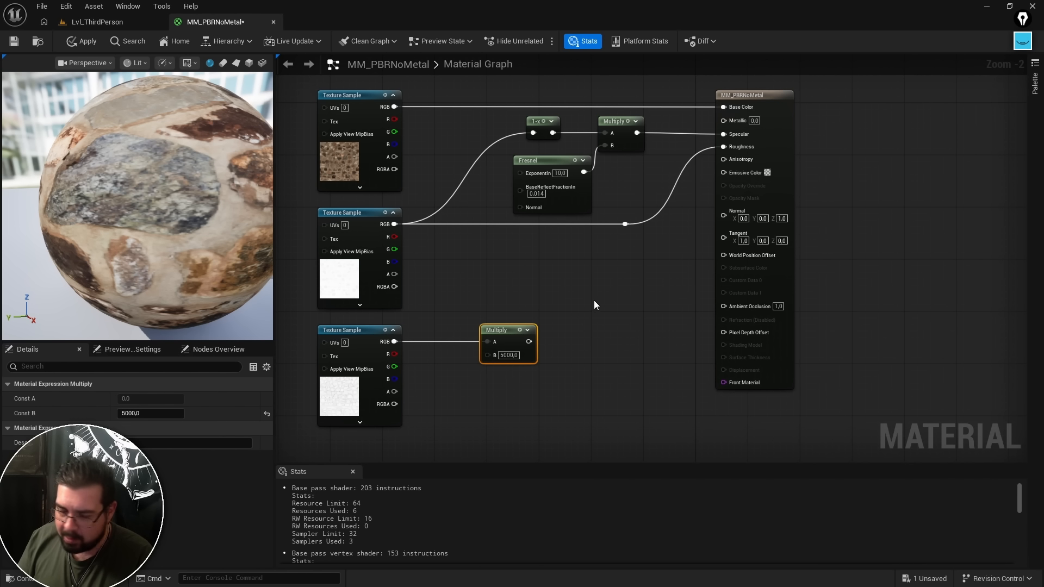
right_click_drag(611, 275, 613, 276)
key("Escape")
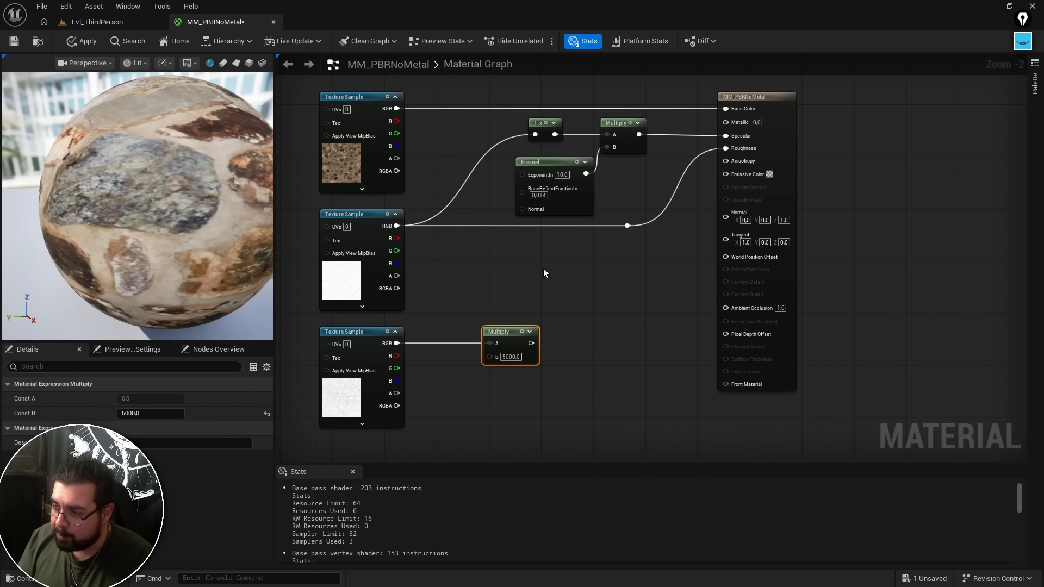
right_click(622, 313)
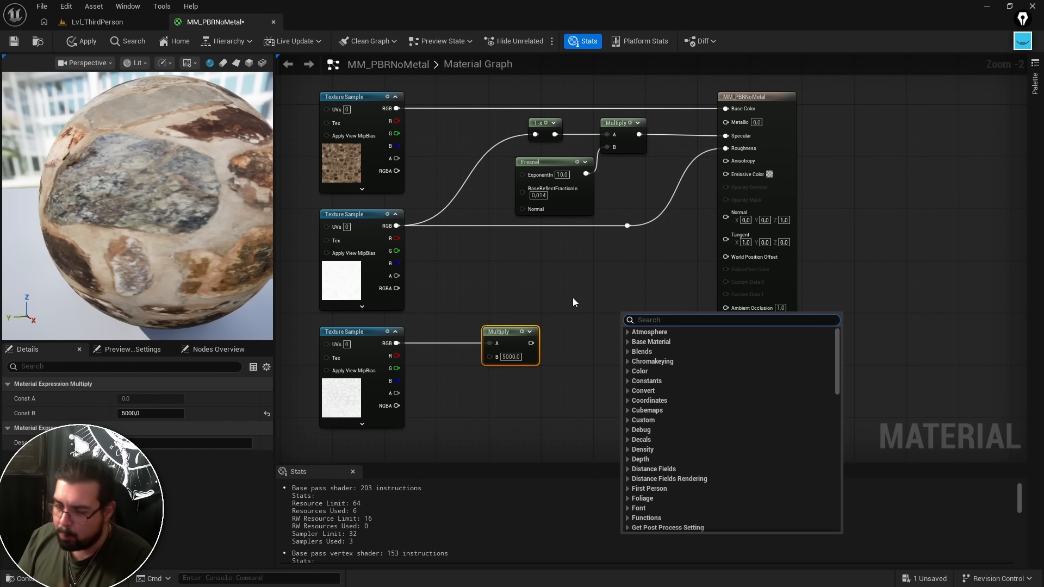
right_click_drag(590, 270, 634, 316)
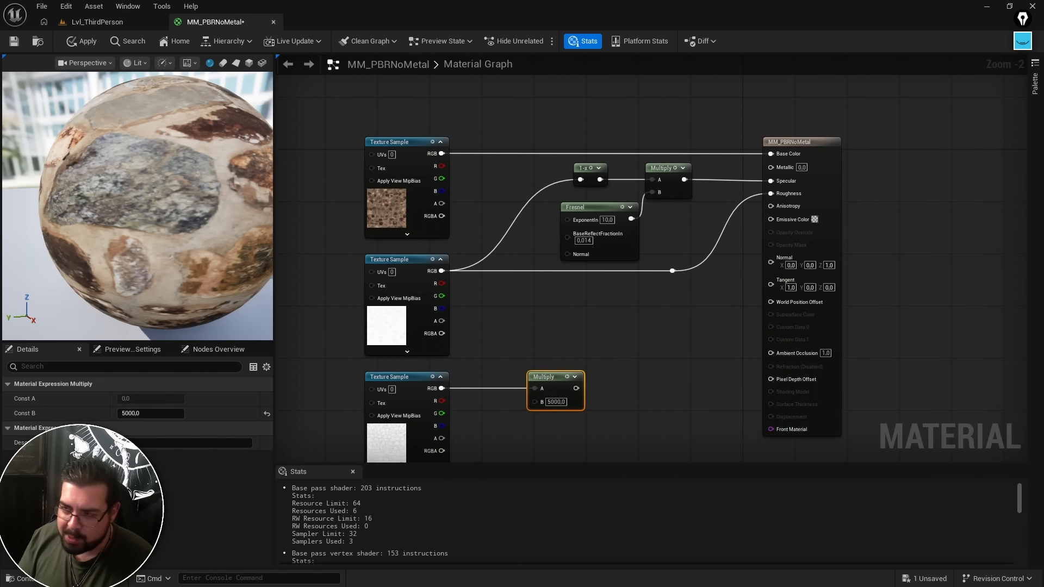
right_click_drag(696, 302, 716, 312)
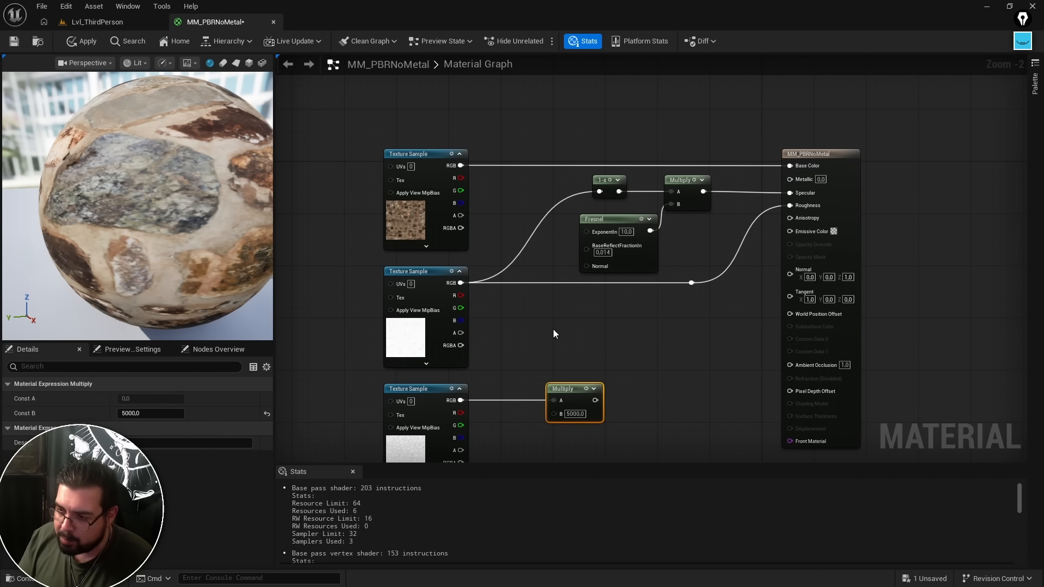
Move the diffuse sample, the AO sample and the AO Multiply node above the roughness and specular nodes.
right_click_drag(477, 155, 505, 225)
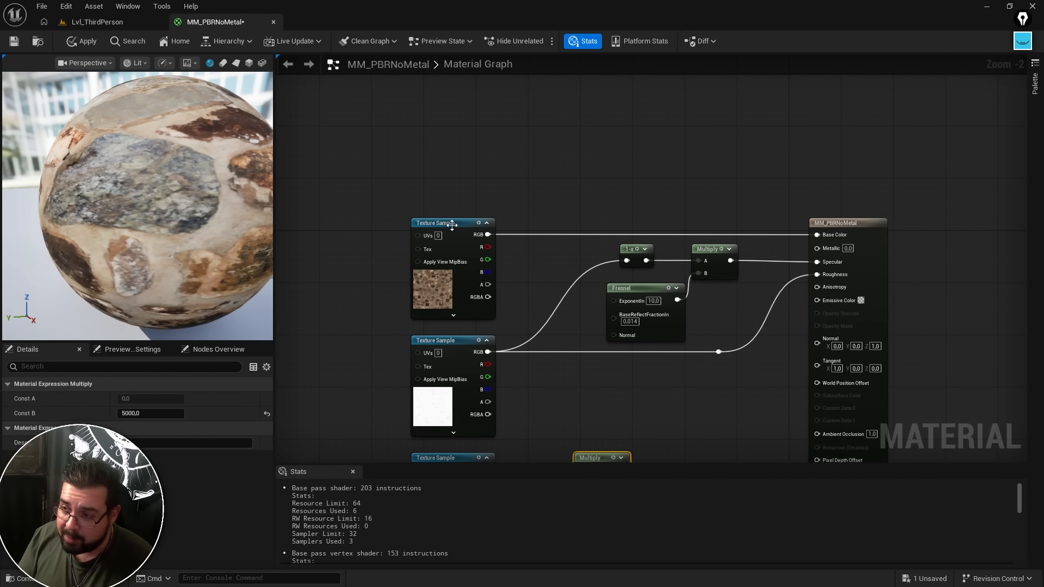
left_click(452, 226)
left_click_drag(452, 231, 440, 95)
right_click_drag(523, 281, 529, 247)
left_click_drag(469, 427, 456, 161)
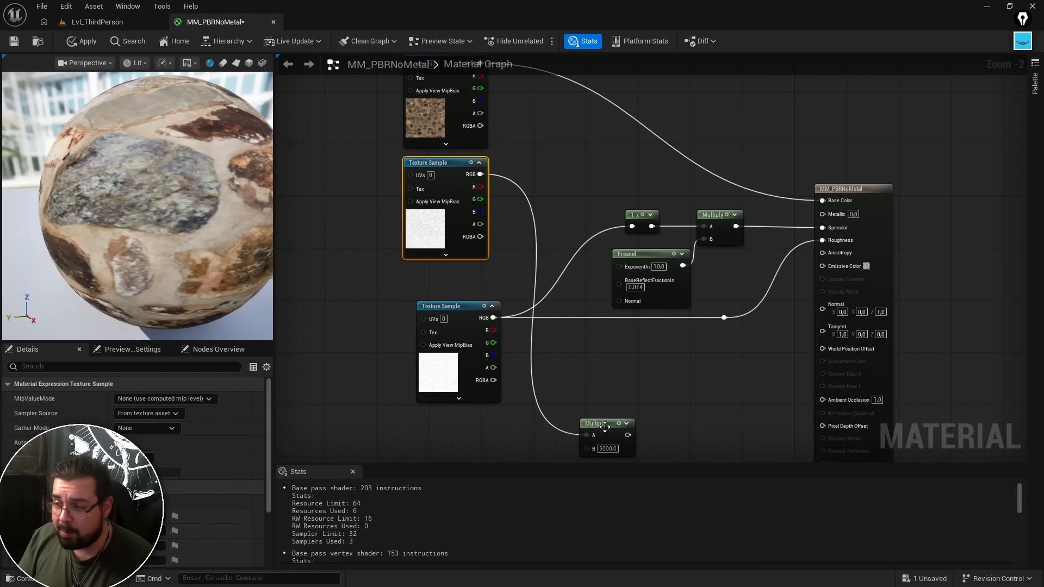
left_click_drag(604, 427, 607, 140)
right_click_drag(606, 163, 575, 239)
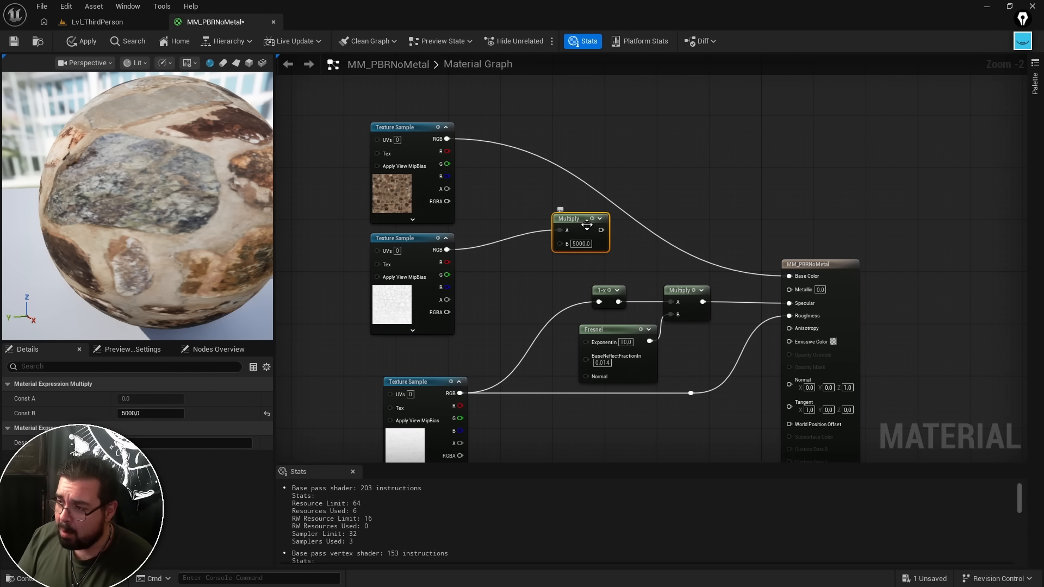
left_click_drag(586, 225, 581, 231)
Wire the diffuse RGB into A and the AO RGB into B of a Multiply node, comparing its preview with the diffuse sample's.
left_click_drag(447, 139, 549, 236)
left_click_drag(446, 250, 791, 279)
left_click_drag(562, 226, 611, 162)
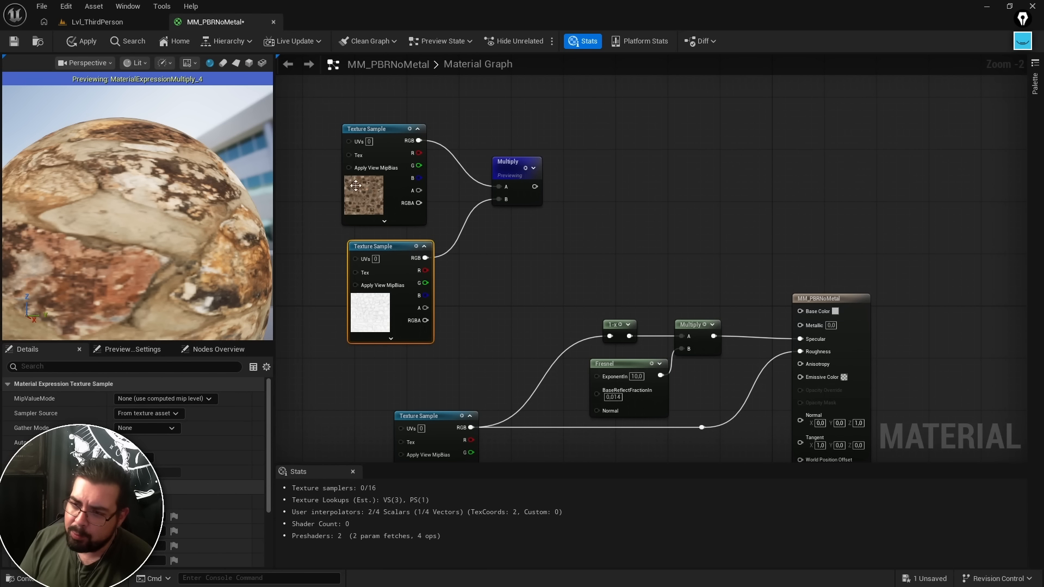
left_click(410, 130)
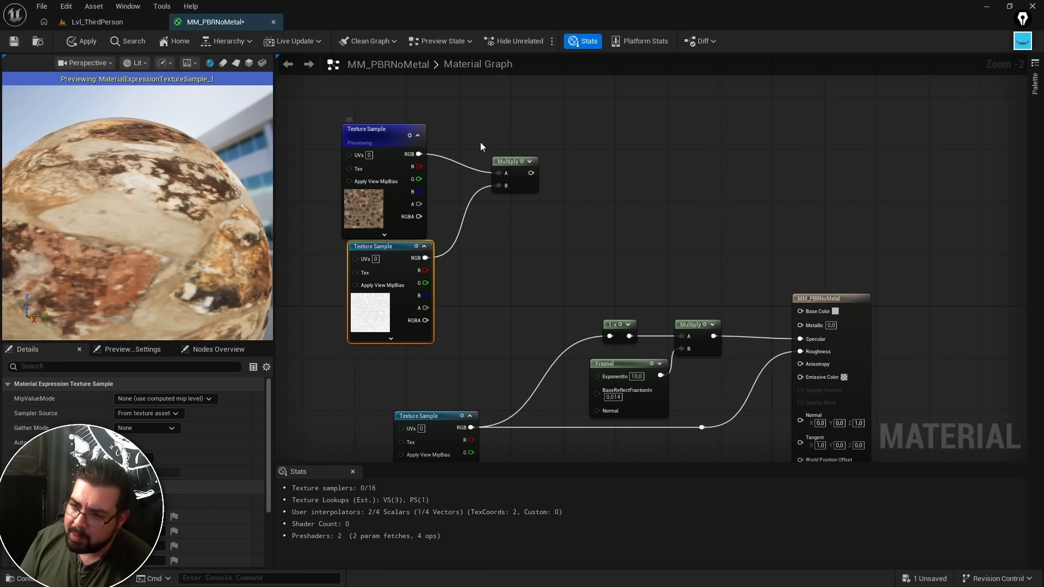
left_click(521, 162)
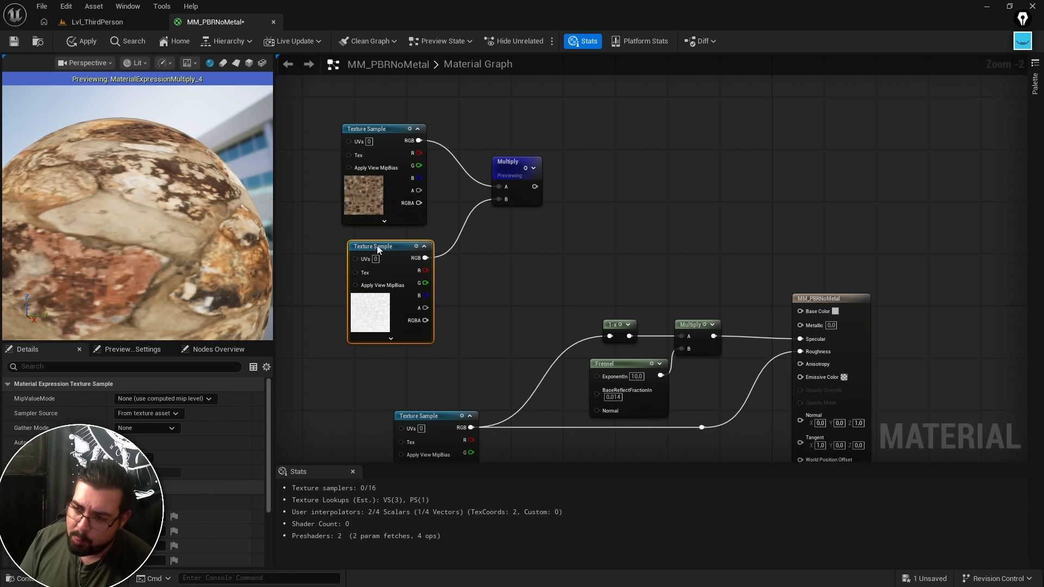
Insert a second Multiply node between the AO sample and the B input of the diffuse Multiply, making room around them.
left_click_drag(370, 250, 357, 250)
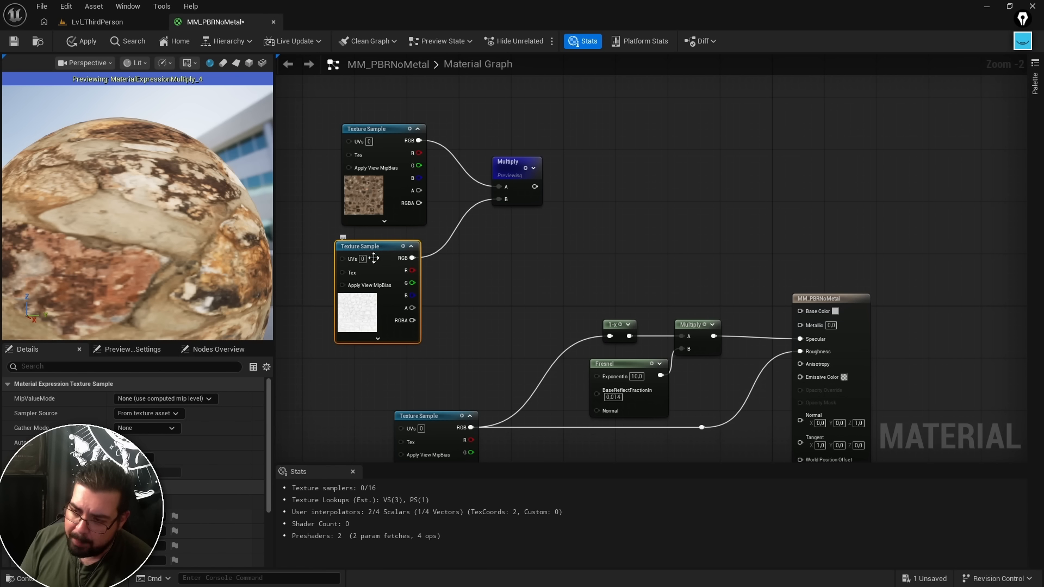
left_click(448, 261)
left_click_drag(413, 257, 499, 199)
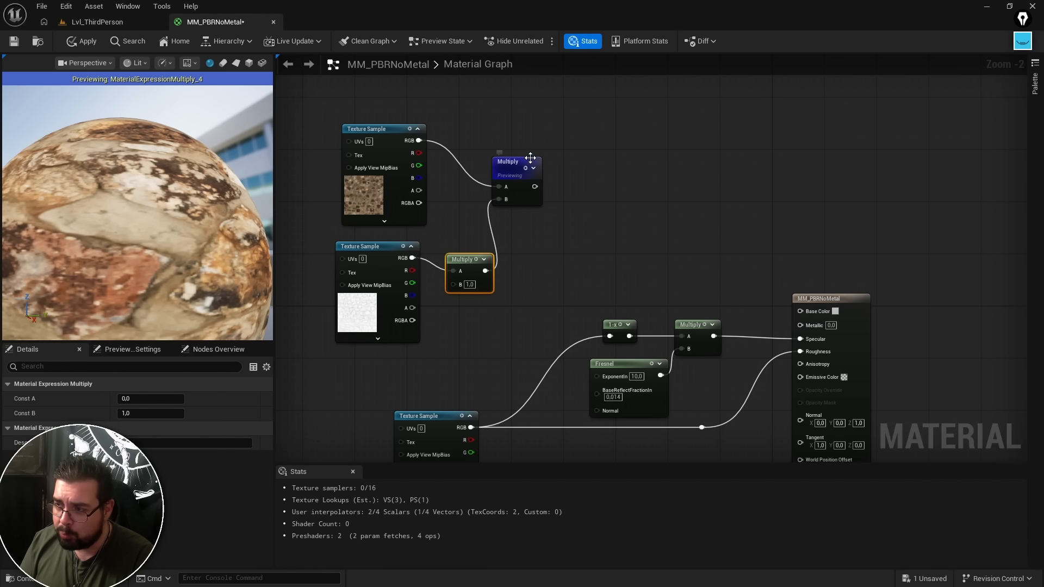
left_click_drag(530, 158, 577, 162)
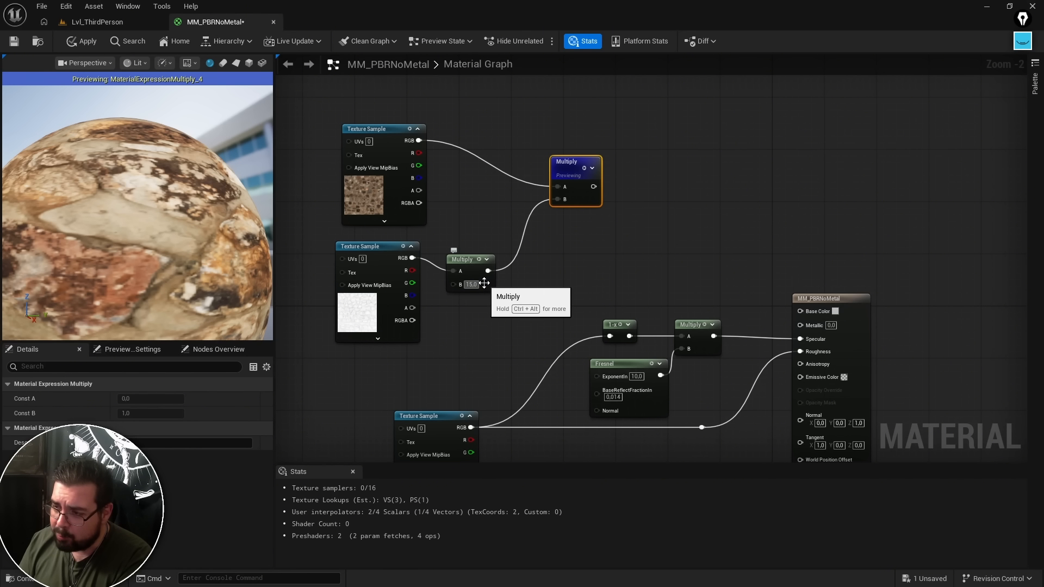
Test B values of 5 and 150 on the inserted AO Multiply node and delete that node.
key("BackSpace")
type("5")
key("Return")
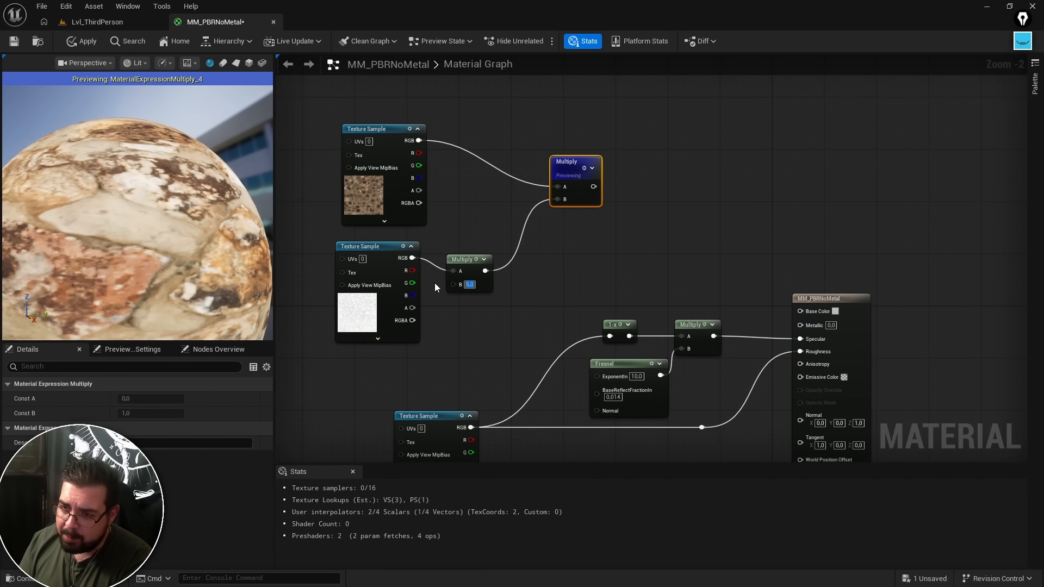
type("150")
key("Return")
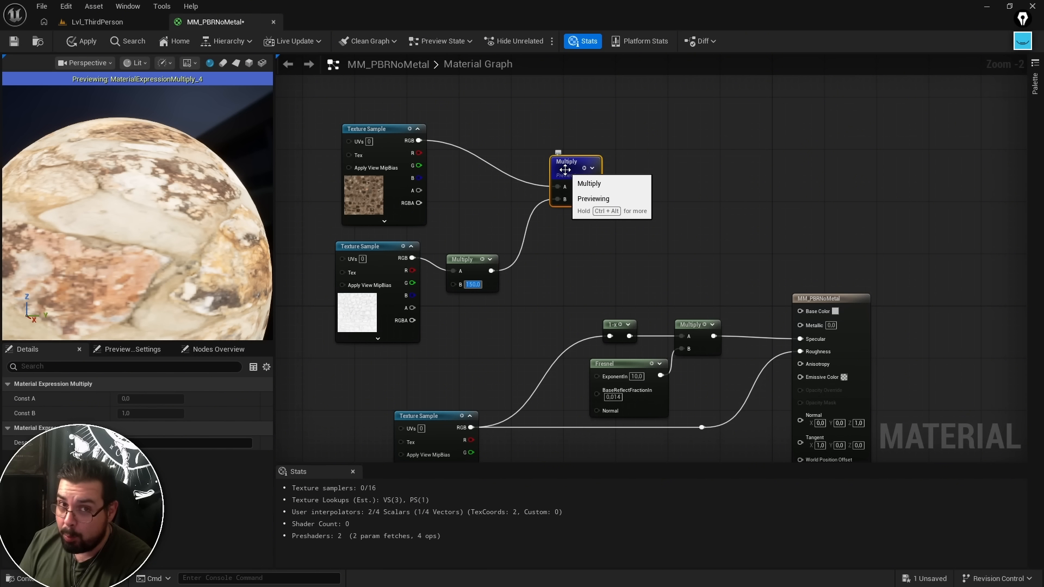
key("Return")
left_click(477, 265)
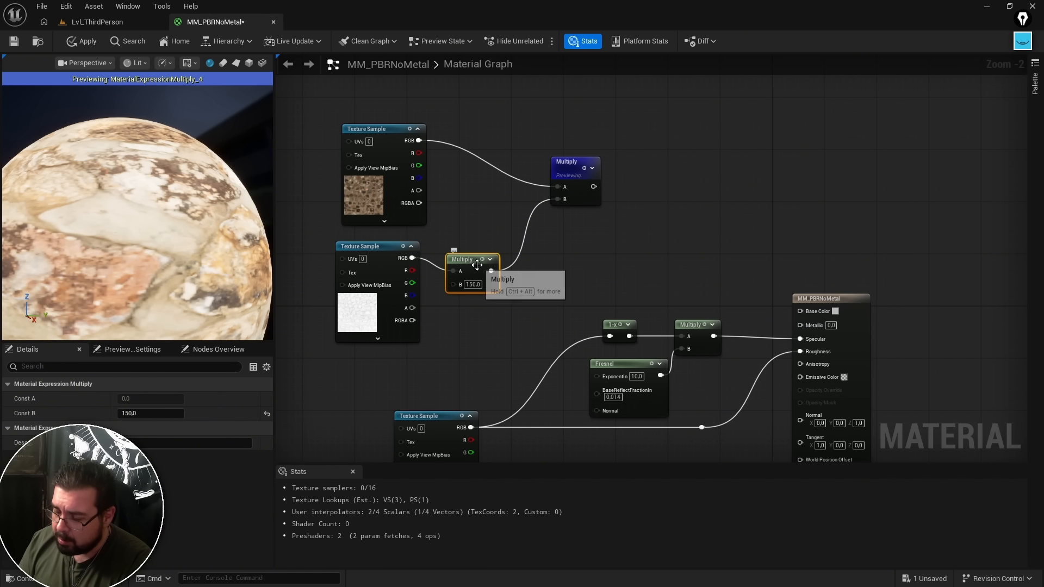
key("Delete")
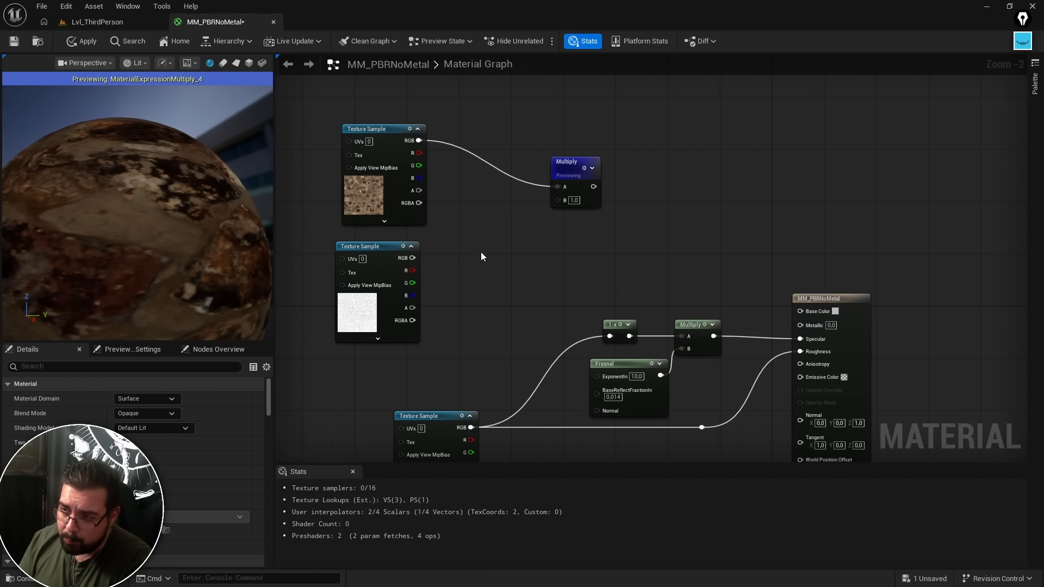
Add a Power node between the AO sample and the Multiply's B input, and align the Multiply with the diffuse sample.
right_click_drag(480, 252, 449, 251)
type("power")
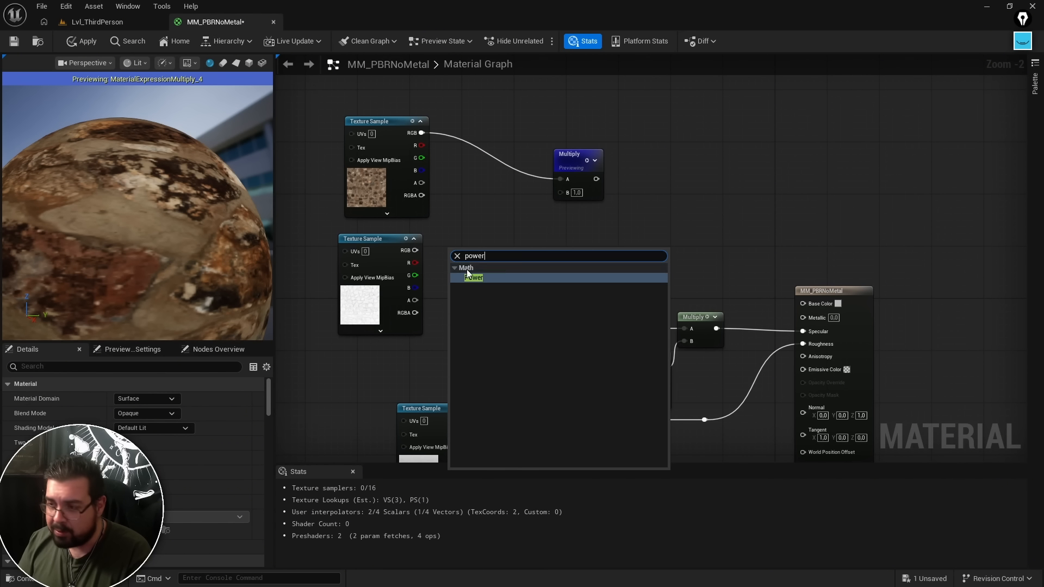
left_click(481, 278)
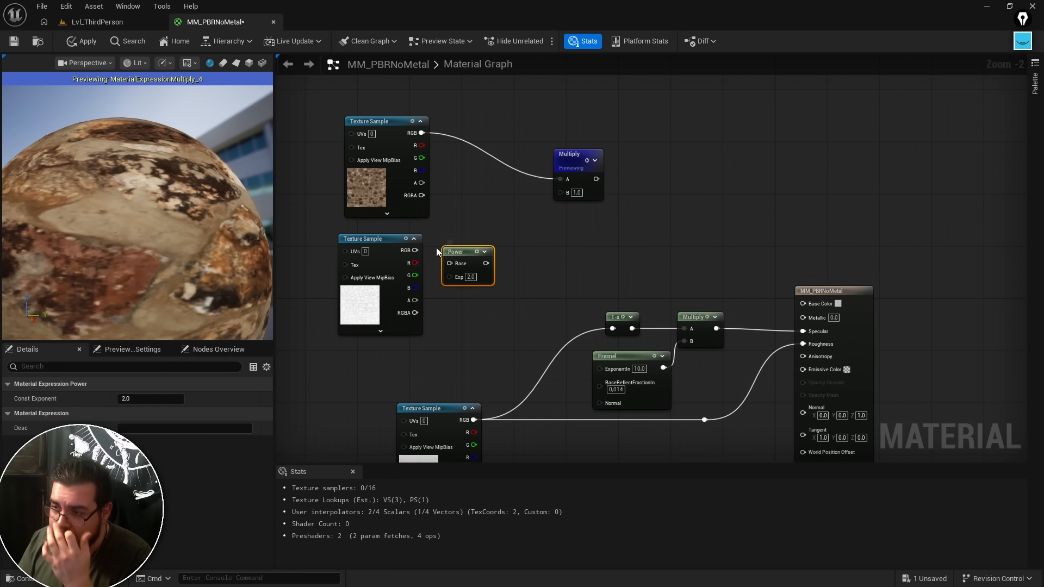
left_click_drag(415, 250, 560, 192)
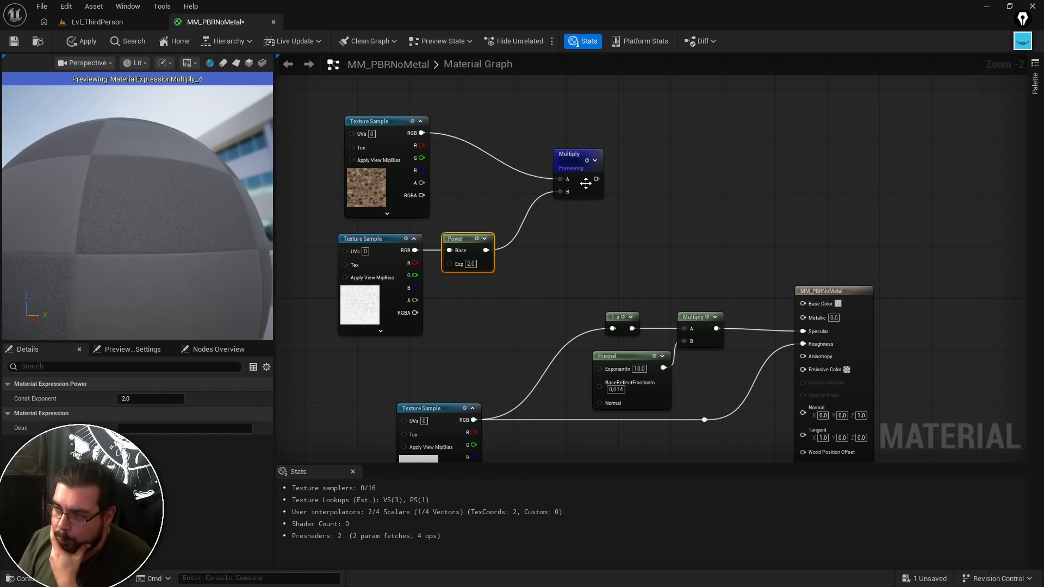
left_click_drag(578, 153, 575, 113)
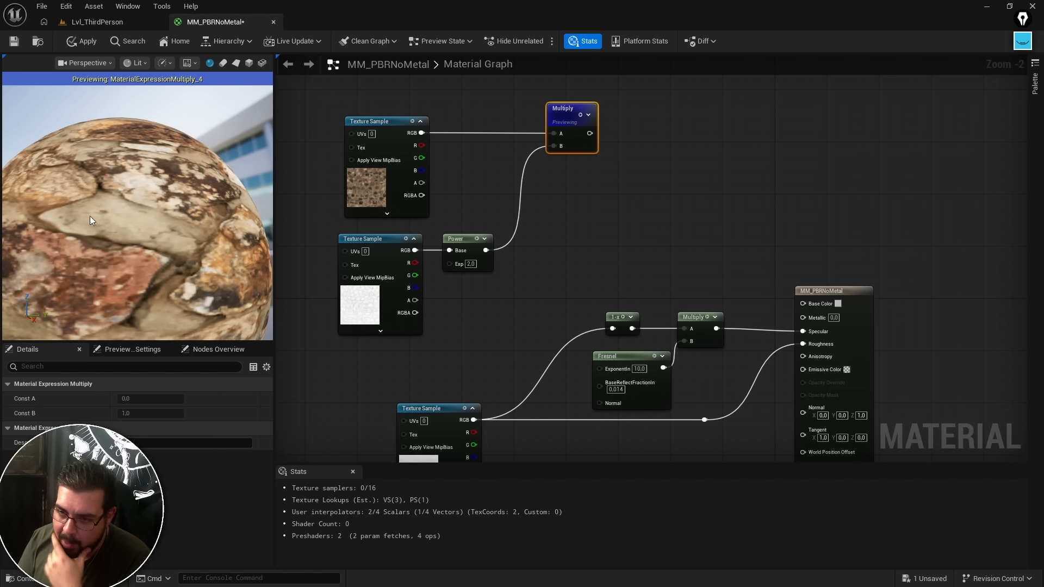
Test the Power node's exponent at 40 and set it back to 2 while viewing the preview sphere up close.
mouse_move(105, 223)
right_mouse_down()
mouse_move(104, 252)
mouse_move(104, 239)
right_mouse_up()
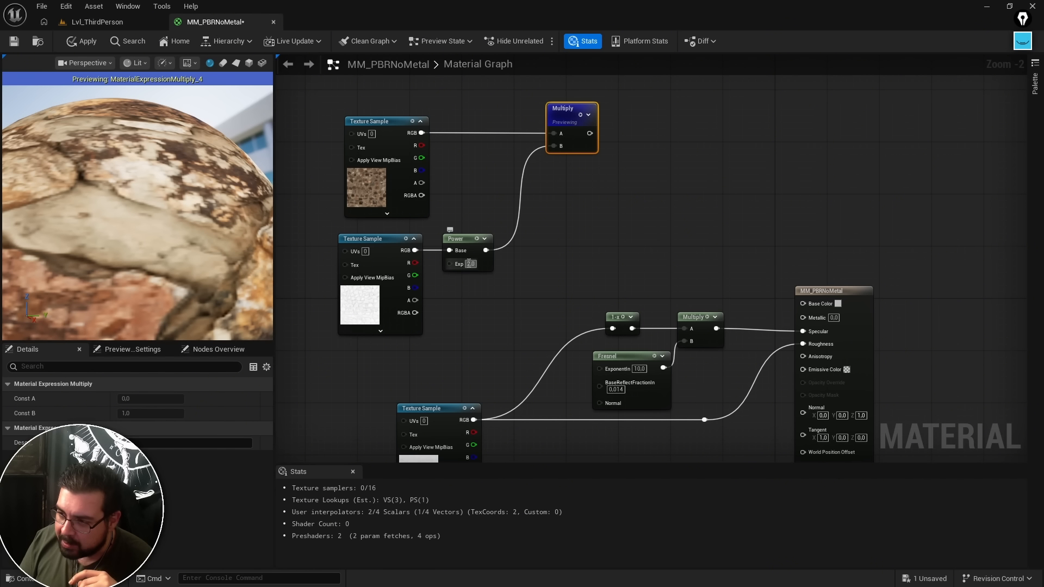
left_click_drag(476, 265, 487, 265)
left_click(477, 266)
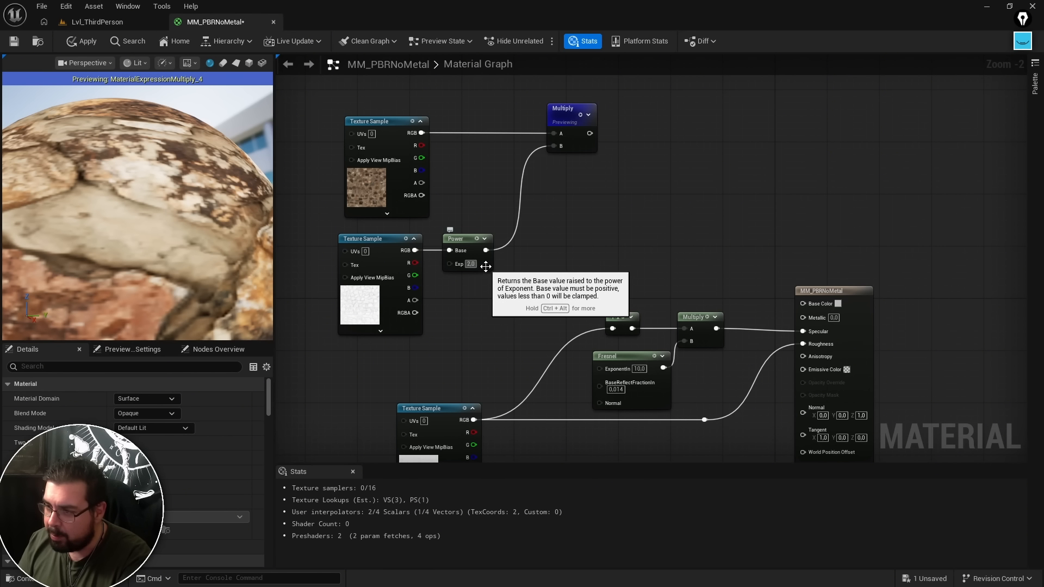
key("BackSpace")
type("40")
key("Return")
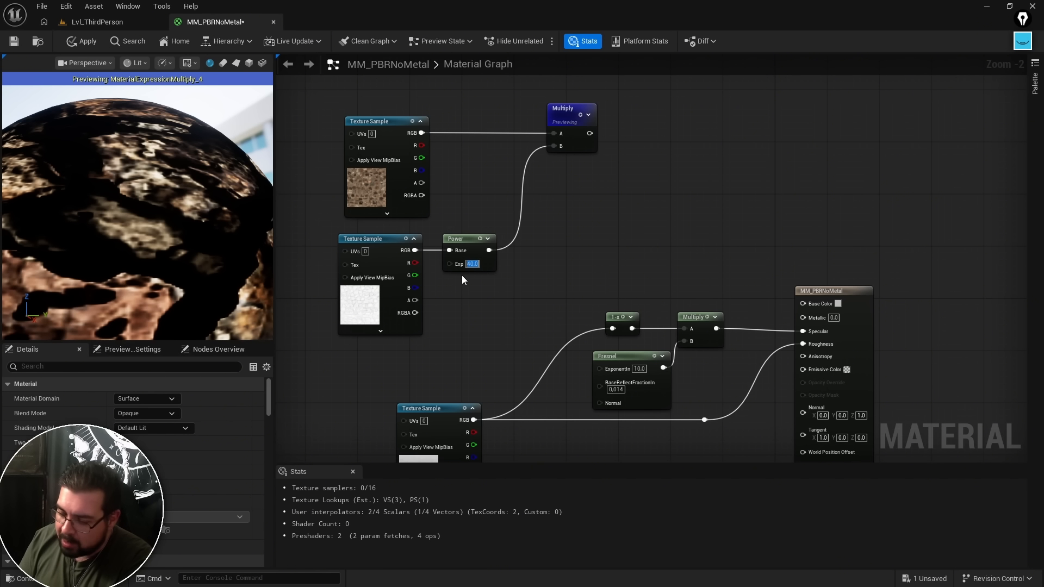
type("2")
key("Return")
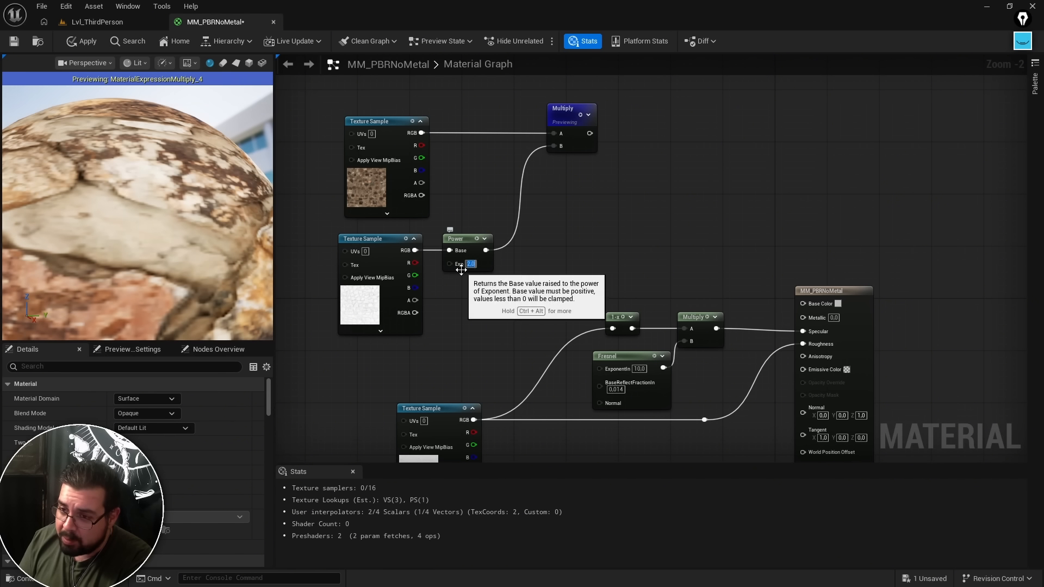
Test the Power node's exponent at 3, 4, 5 and 6 on the preview sphere, and set it back to 2.
type("3")
key("Return")
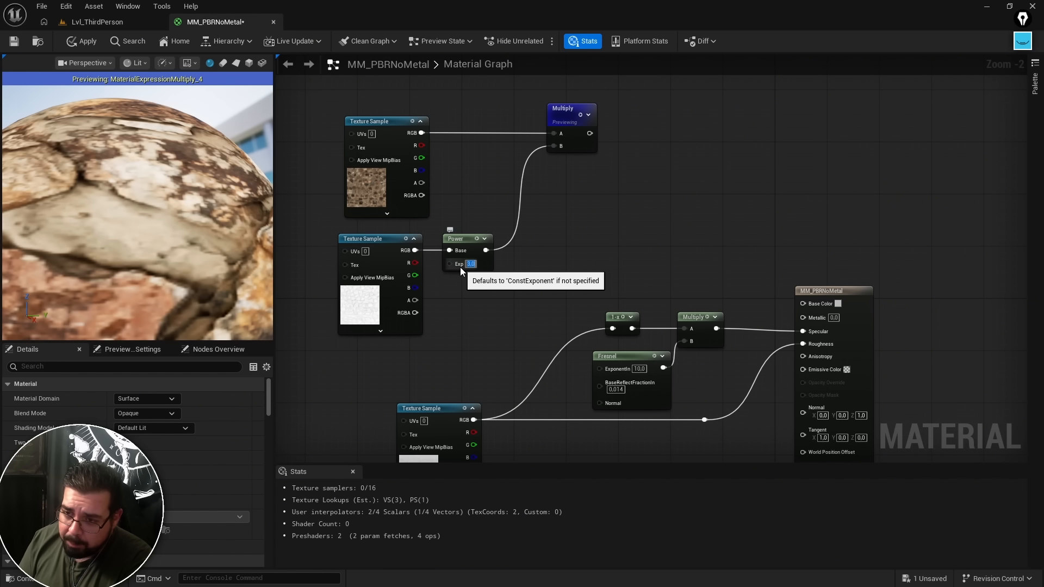
type("4")
key("Return")
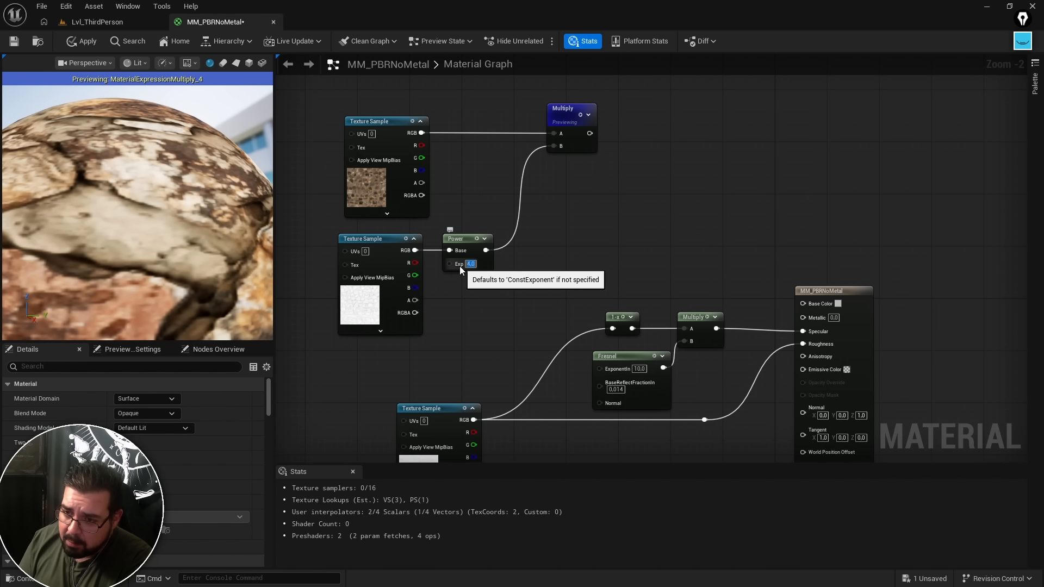
type("5")
key("Return")
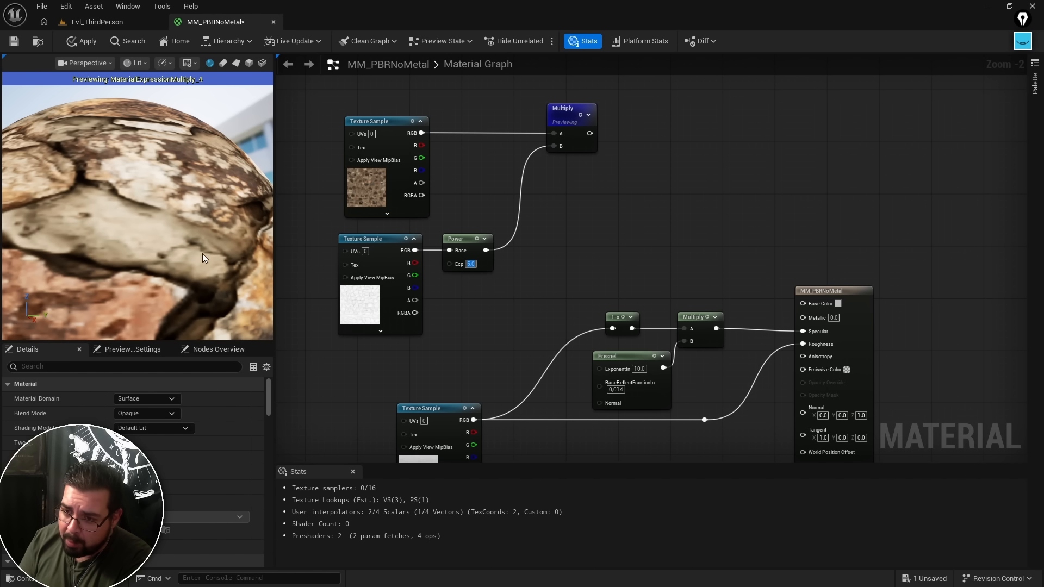
type("6")
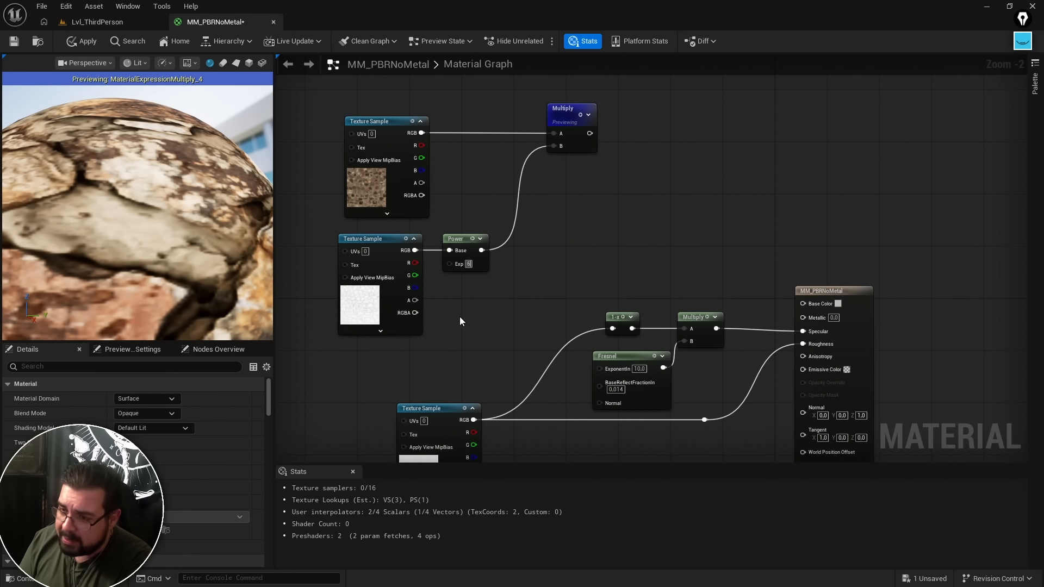
key("Return")
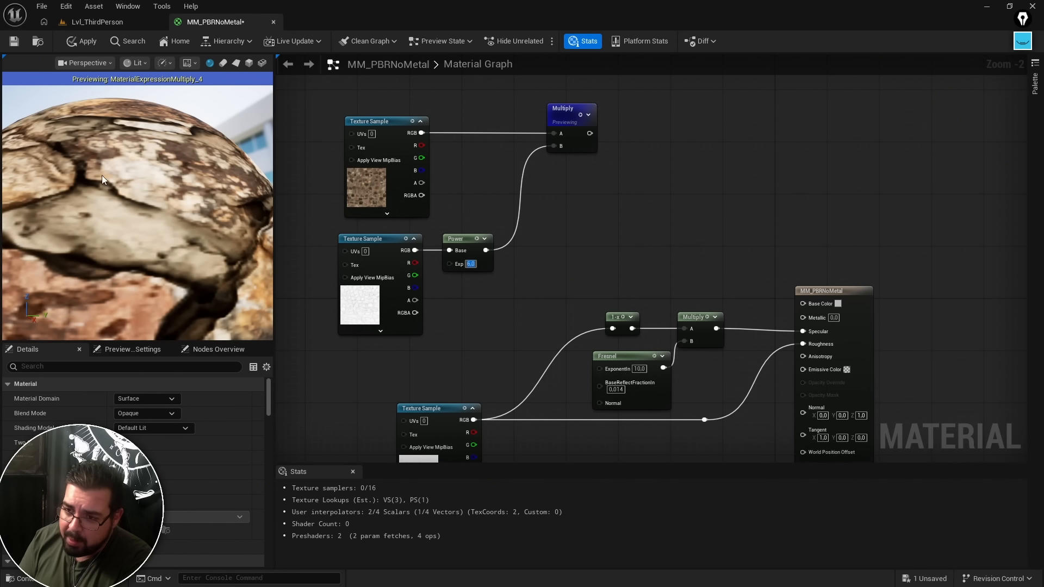
scroll(162, 279, "down", 5)
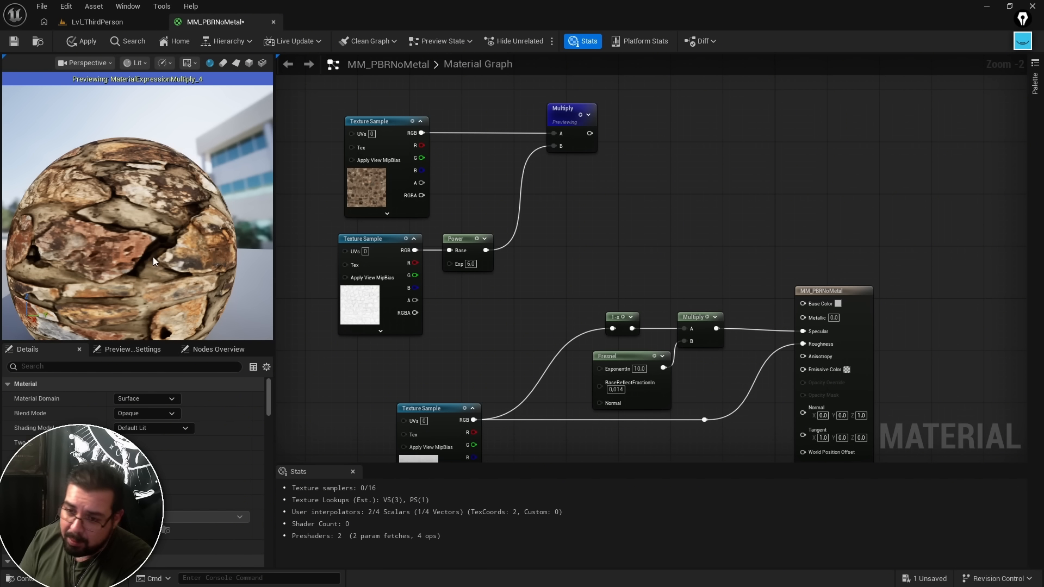
left_click_drag(152, 256, 166, 254)
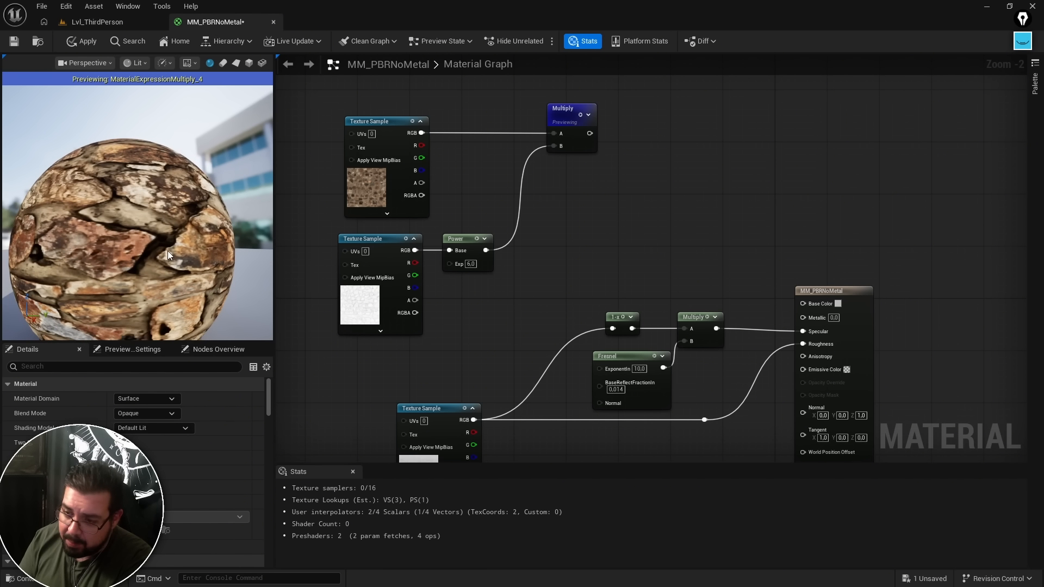
left_click(469, 264)
type("2")
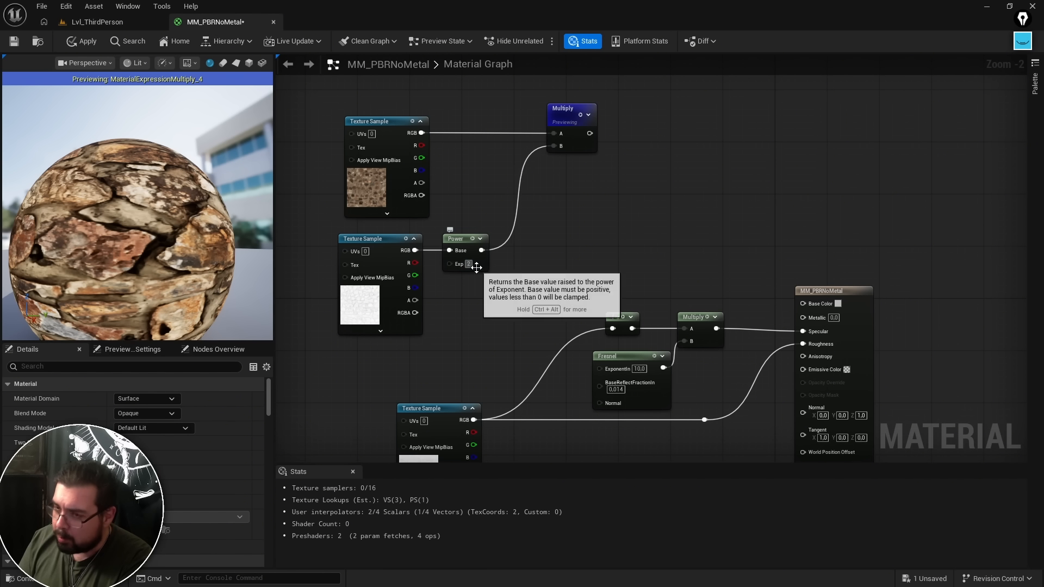
key("Return")
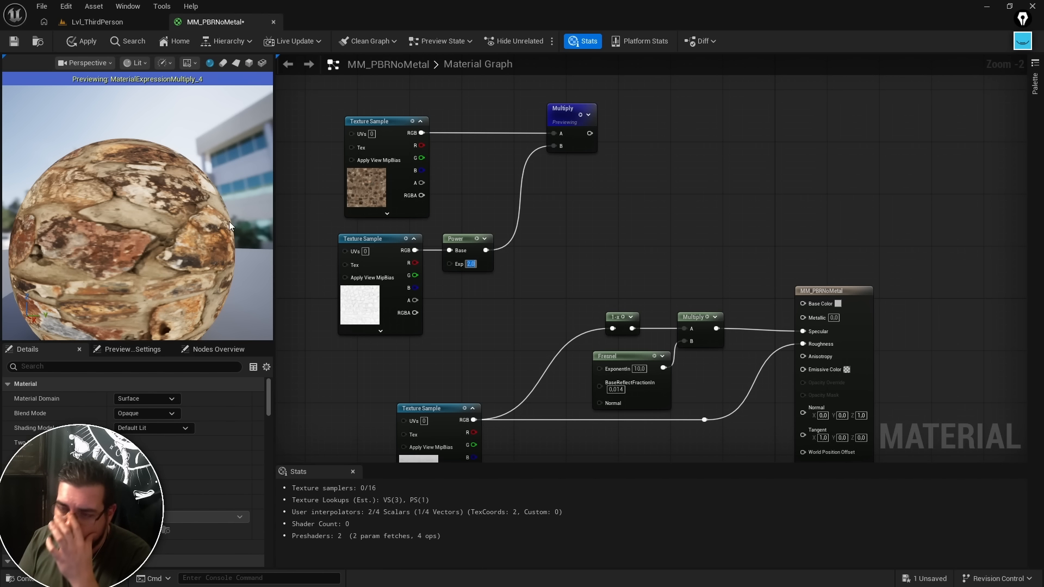
Connect the diffuse Multiply's output to the material's Base Color, and apply and save the material.
left_click_drag(585, 138, 807, 303)
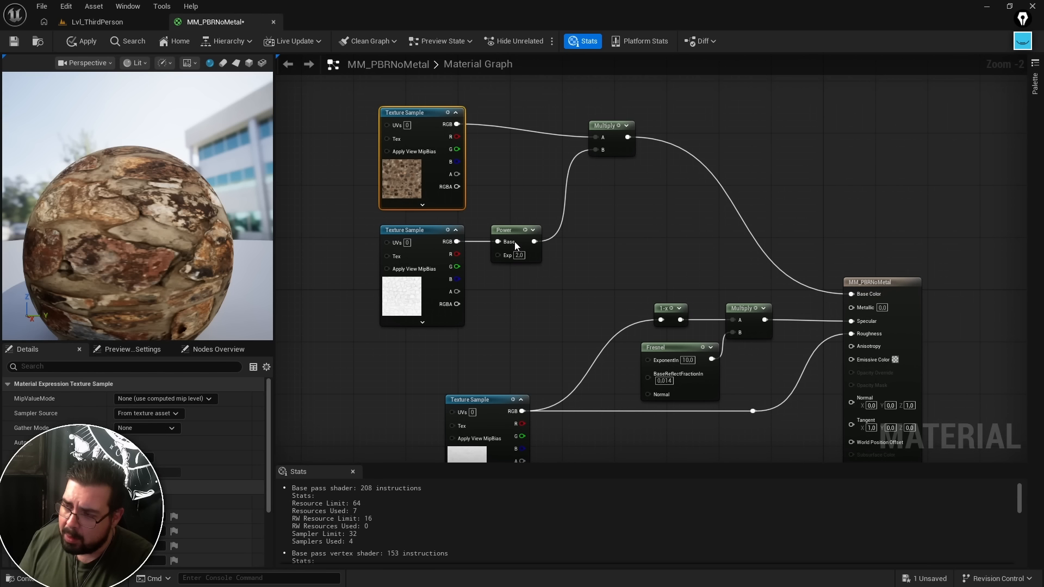
right_click_drag(506, 257, 489, 249)
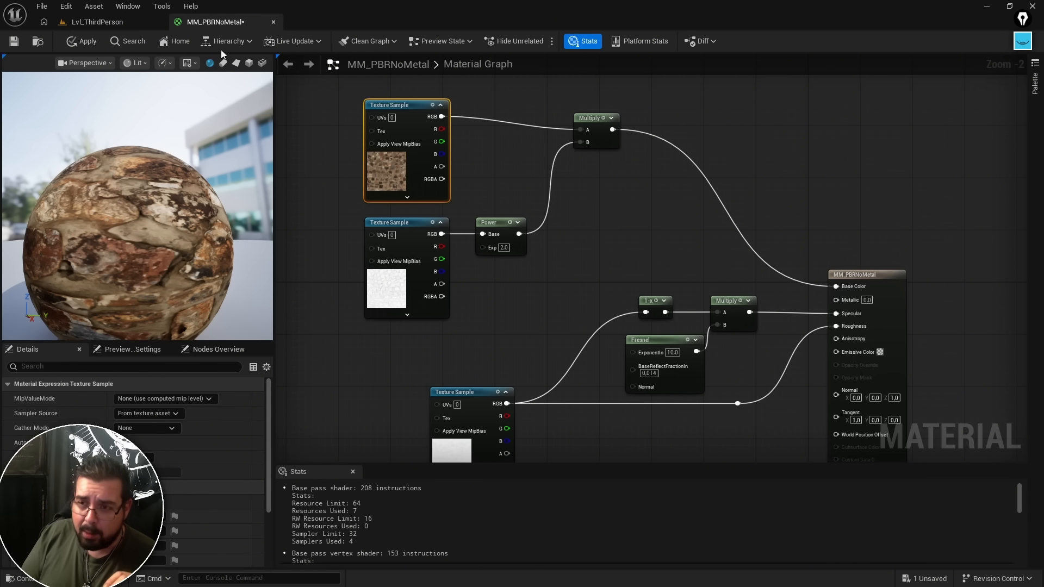
left_click(83, 43)
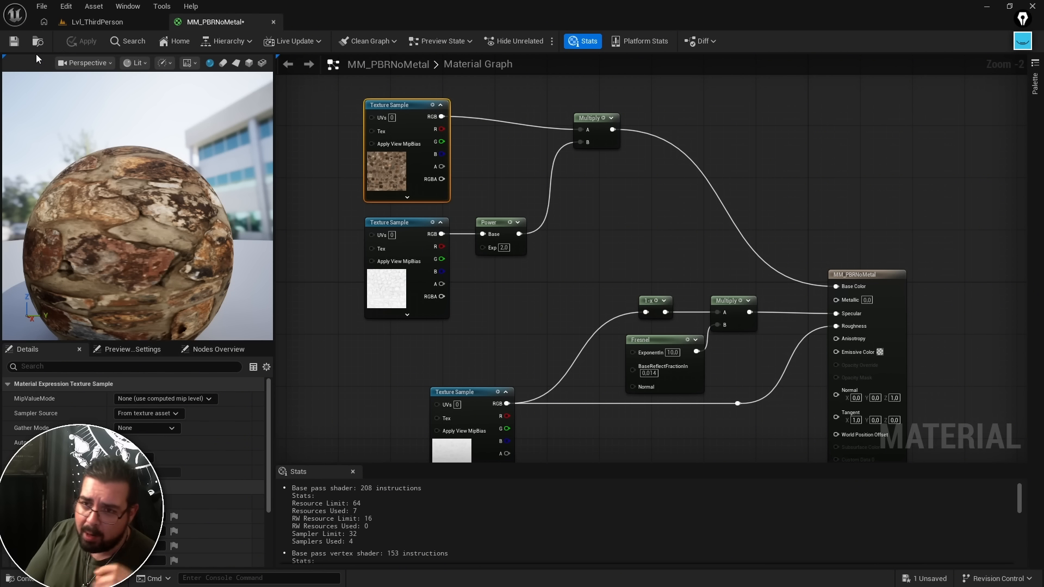
left_click(16, 43)
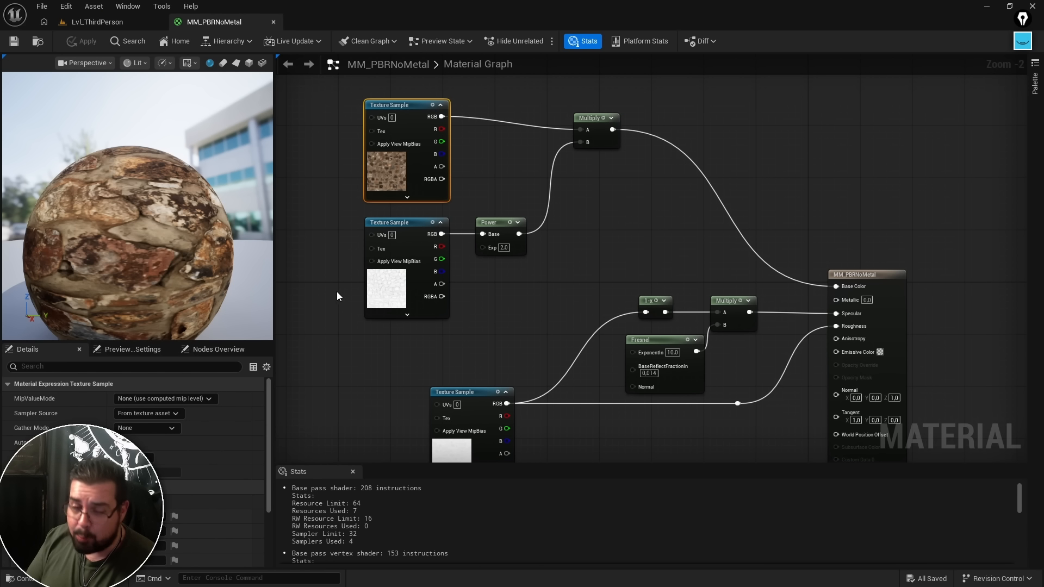
Preview the AO texture sample on its own and examine its crevice shading on the sphere from several angles.
left_click(433, 221)
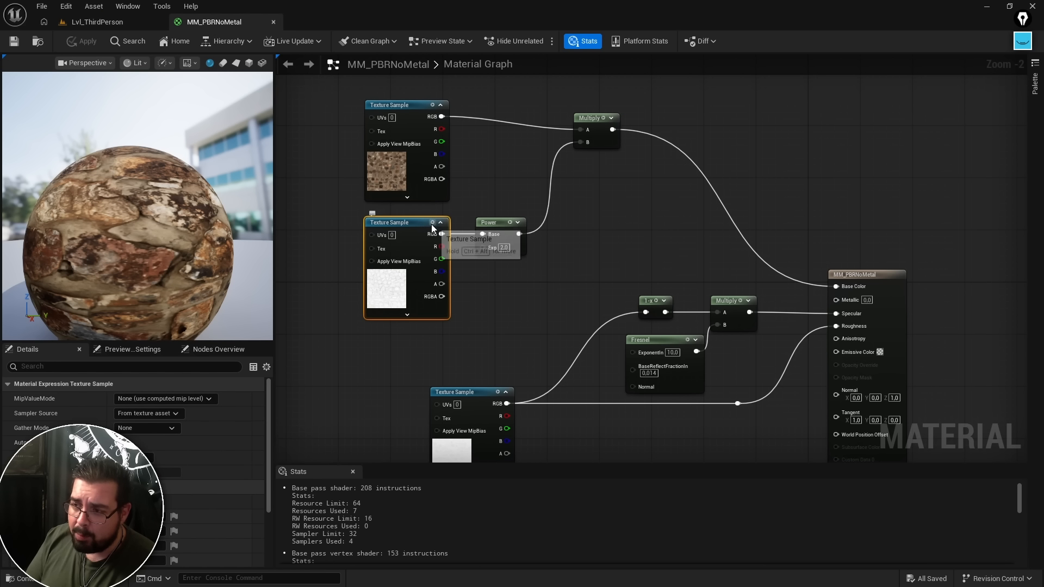
key("space")
right_click_drag(106, 224, 146, 240)
mouse_move(164, 201)
right_mouse_down()
mouse_move(177, 201)
mouse_move(164, 202)
right_mouse_up()
left_click_drag(182, 242, 160, 227)
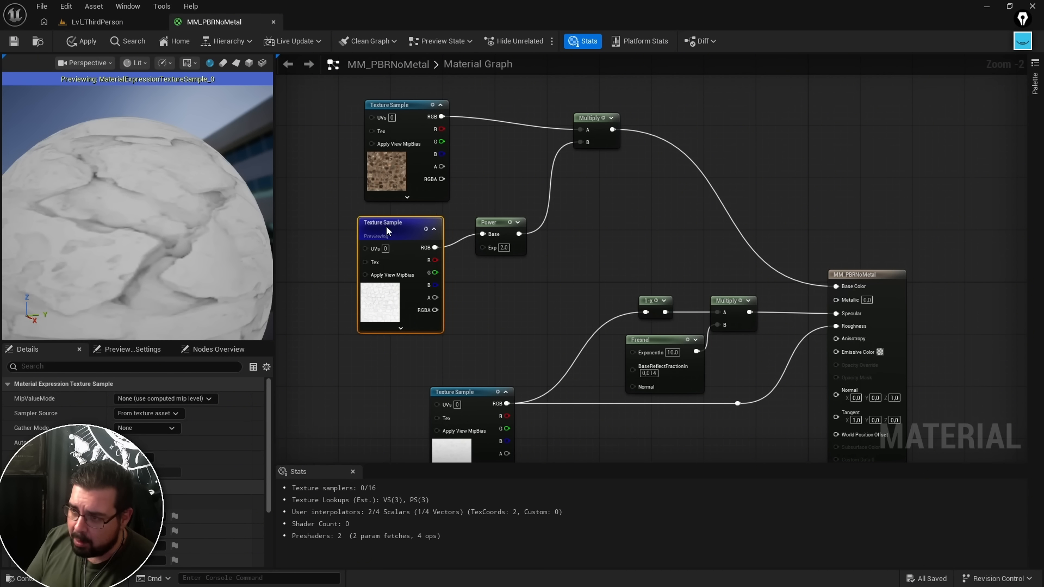
left_click_drag(391, 228, 339, 214)
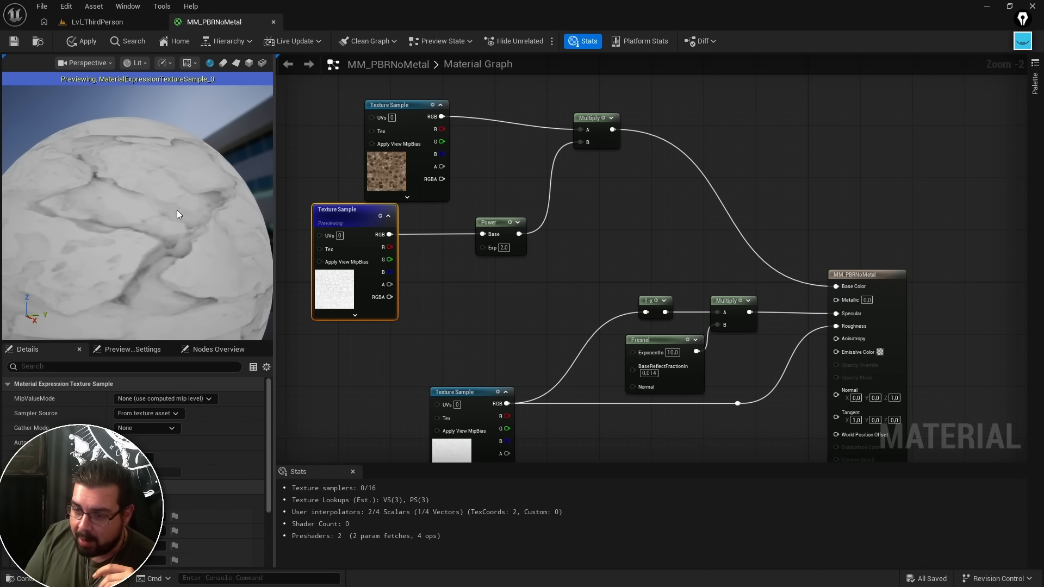
right_click_drag(177, 191, 176, 223)
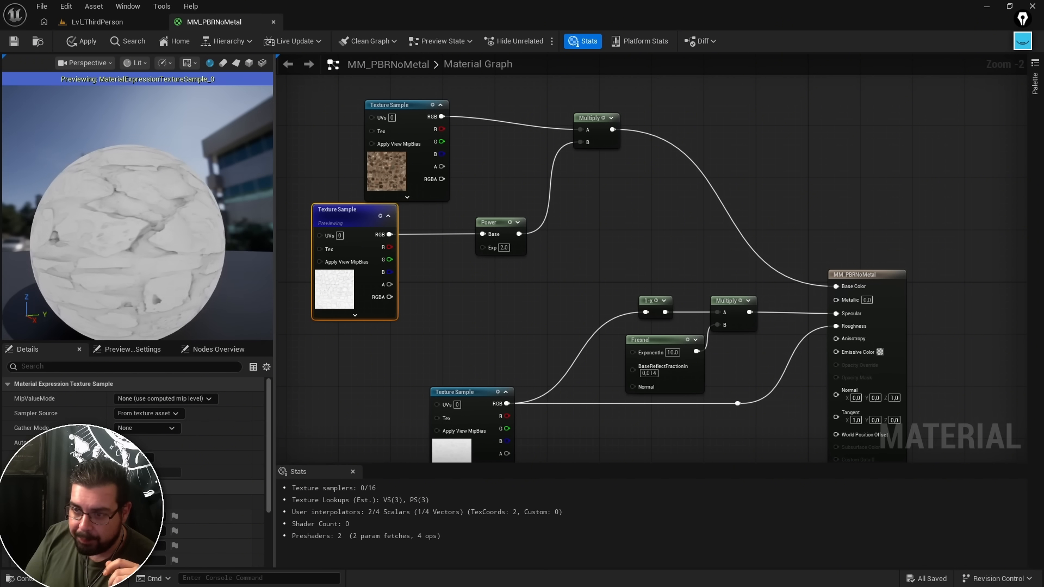
mouse_move(184, 237)
middle_mouse_down()
mouse_move(223, 237)
mouse_move(197, 233)
middle_mouse_up()
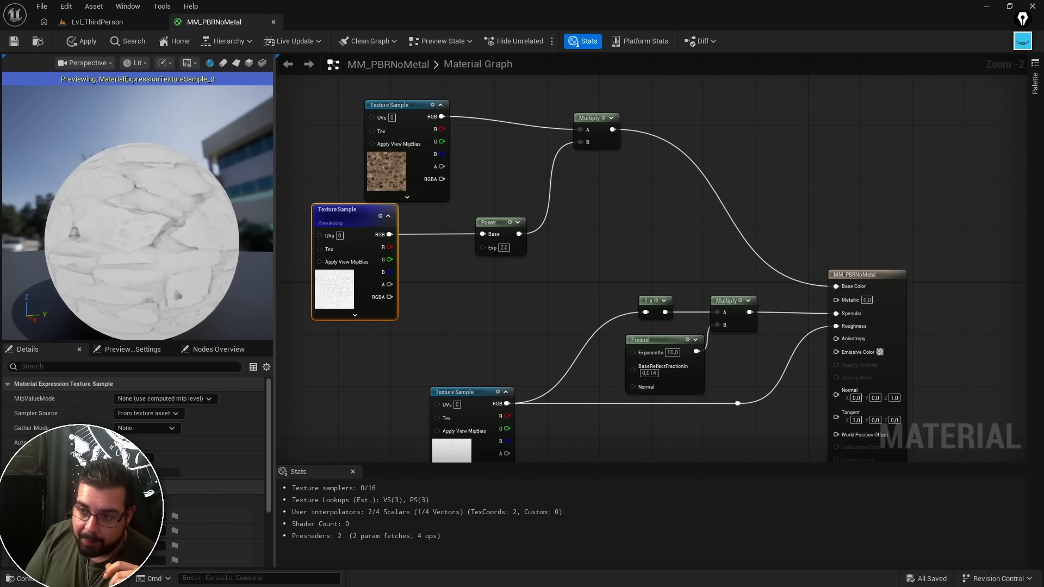
left_click_drag(190, 229, 112, 240)
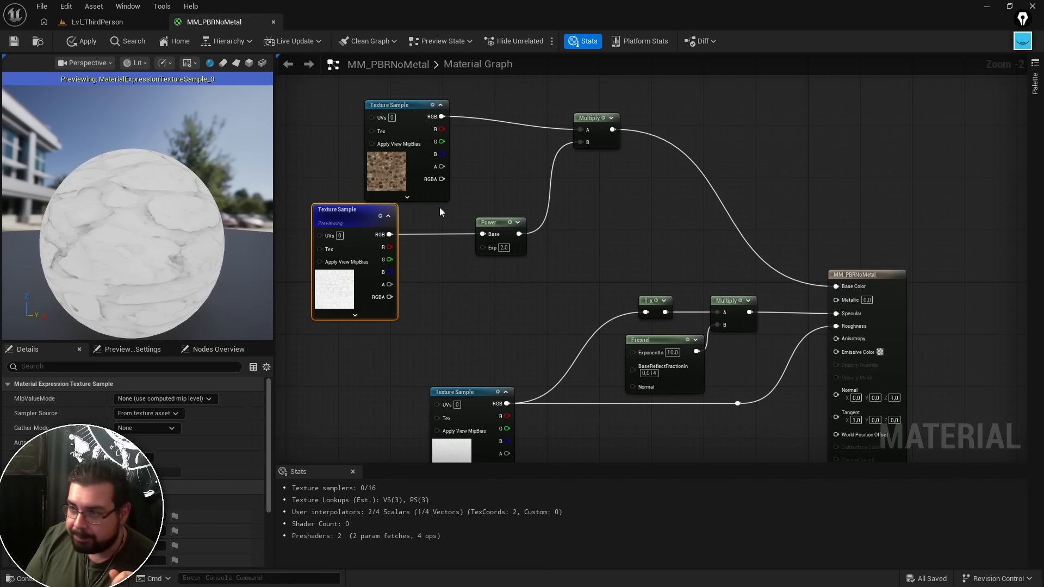
Stack the diffuse sample above the AO sample with a gap, line the AO sample up with the Power node, and apply the material.
left_click_drag(348, 209, 399, 215)
left_click_drag(409, 106, 403, 86)
left_click_drag(402, 218, 407, 210)
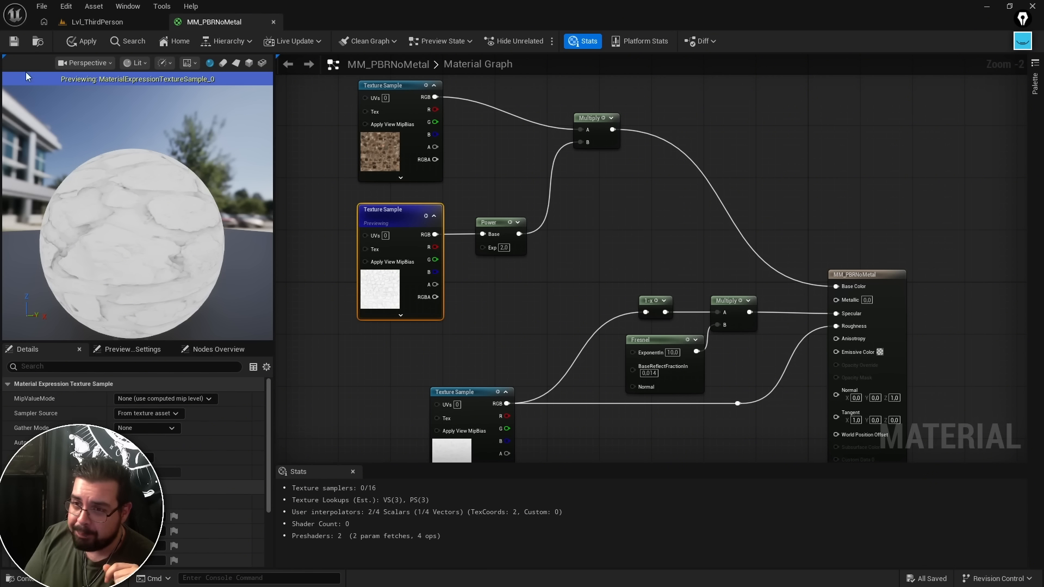
left_click(70, 42)
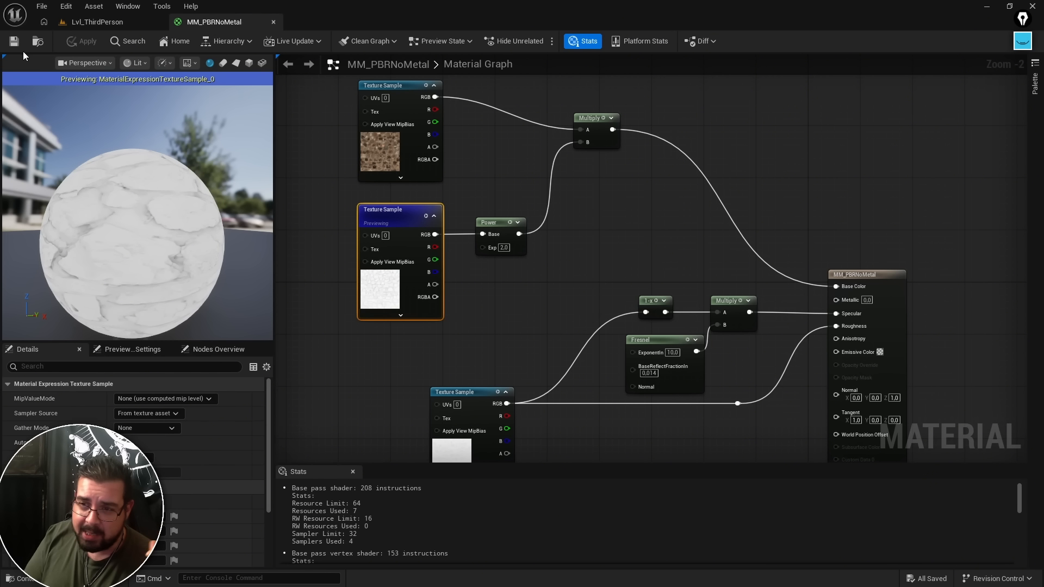